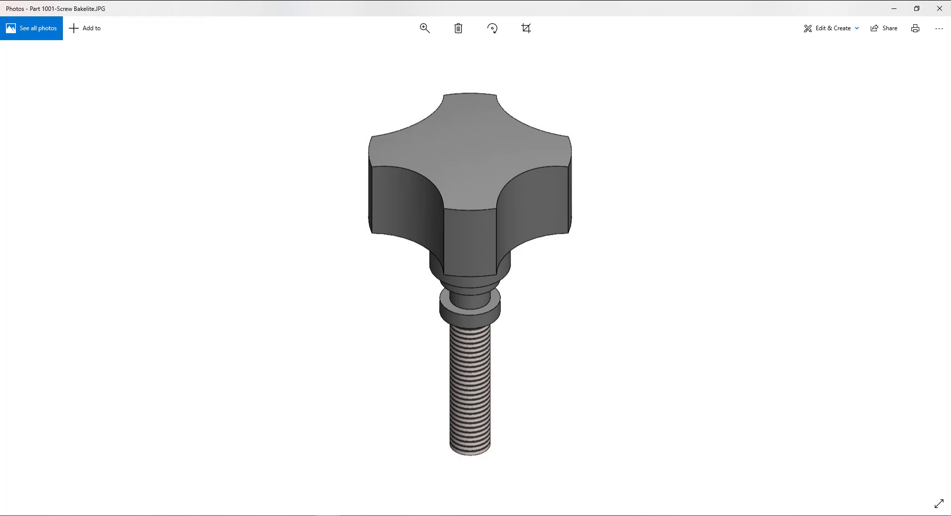
Switch from the reference photo to SOLIDWORKS and start a Revolved Boss/Base sketch on the Front Plane
left_click(325, 515)
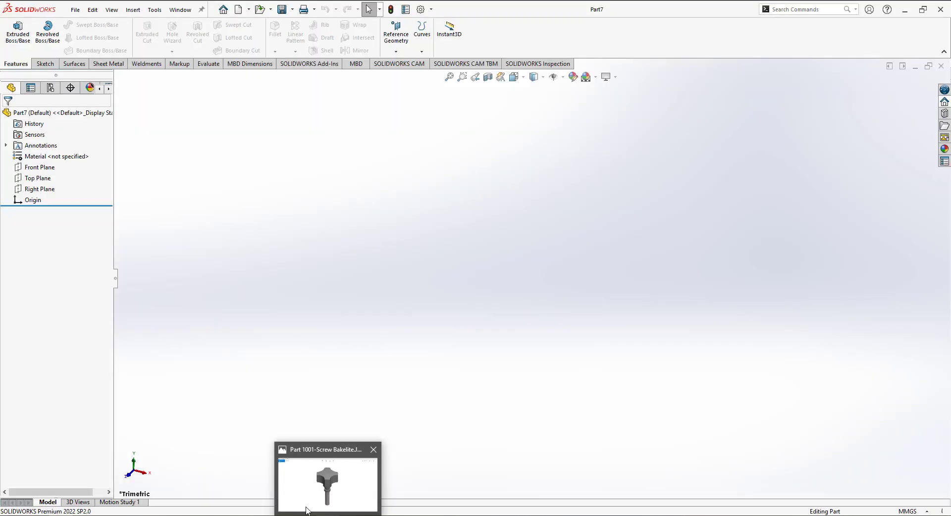
left_click(49, 38)
left_click(388, 174)
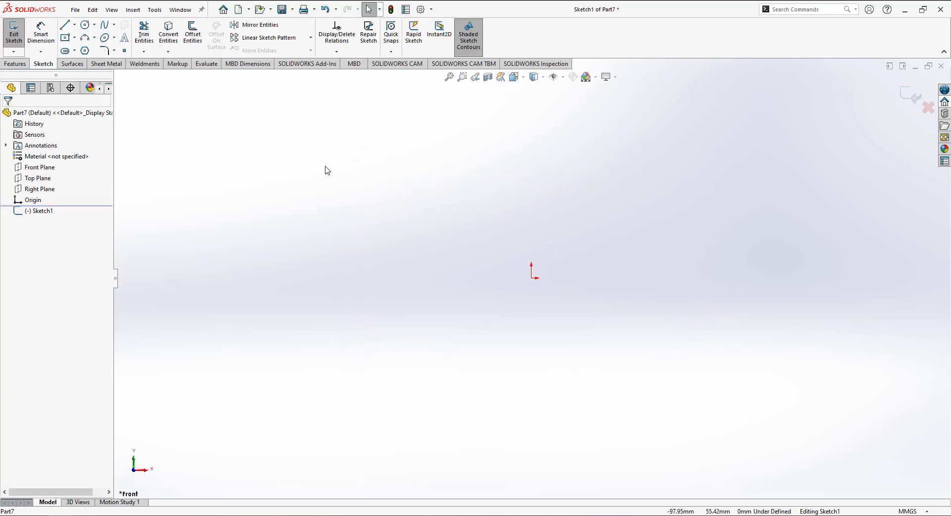
Draw a vertical construction centerline upward from the origin as the revolve axis
left_click(75, 26)
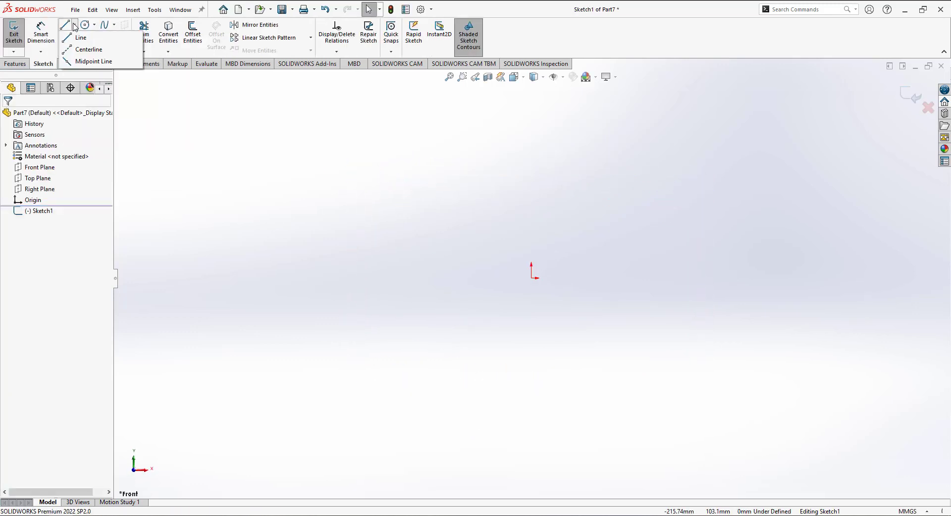
left_click(89, 49)
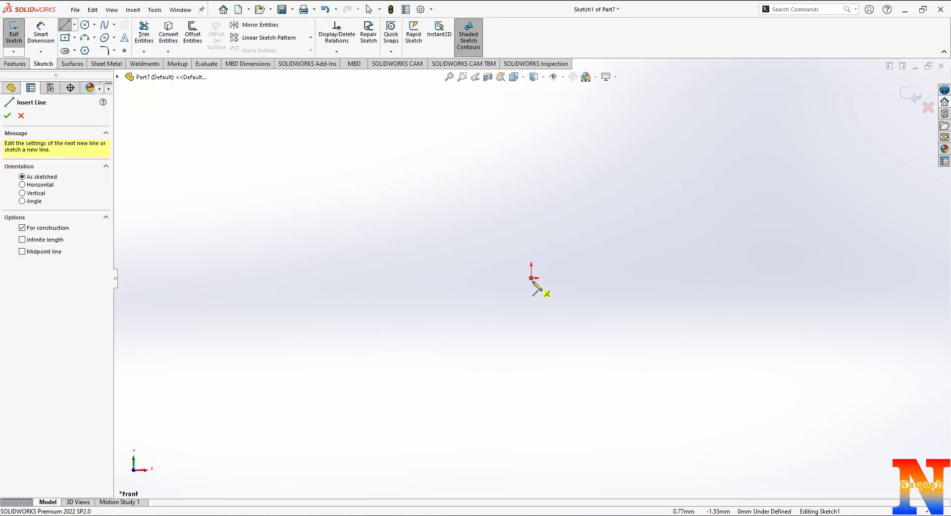
left_click(531, 278)
left_click(532, 173)
scroll(545, 171, "down", 3)
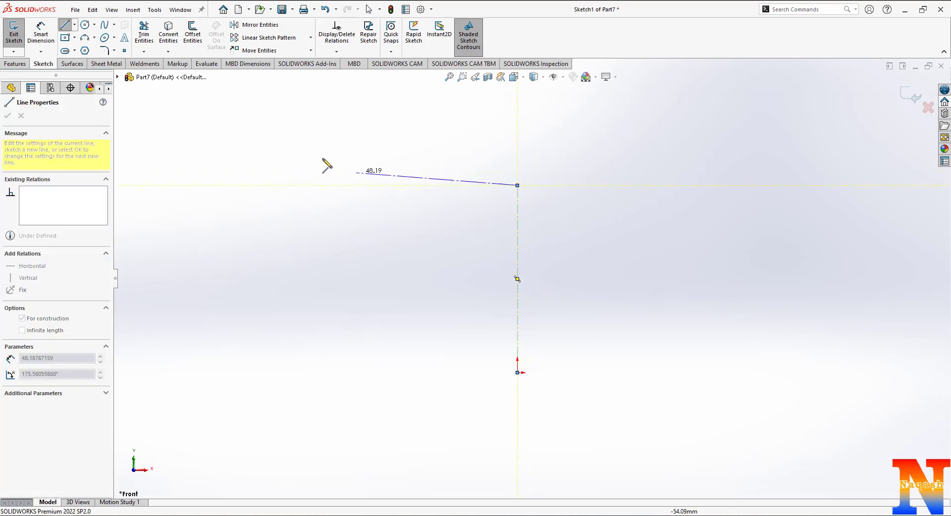
Sketch connected lines from the origin for the bottom edge, the shank side about 33 mm high, the collar and the narrow neck
left_click(65, 25)
left_click(518, 373)
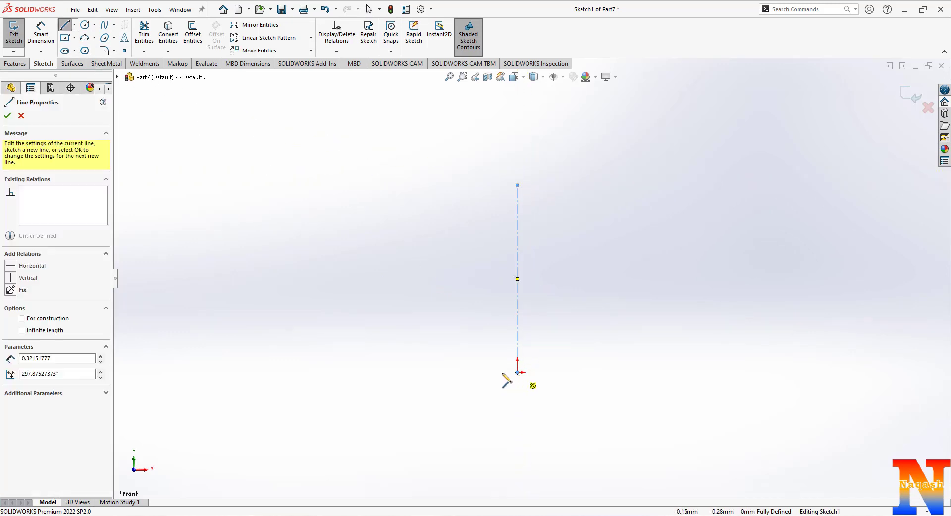
left_click(503, 373)
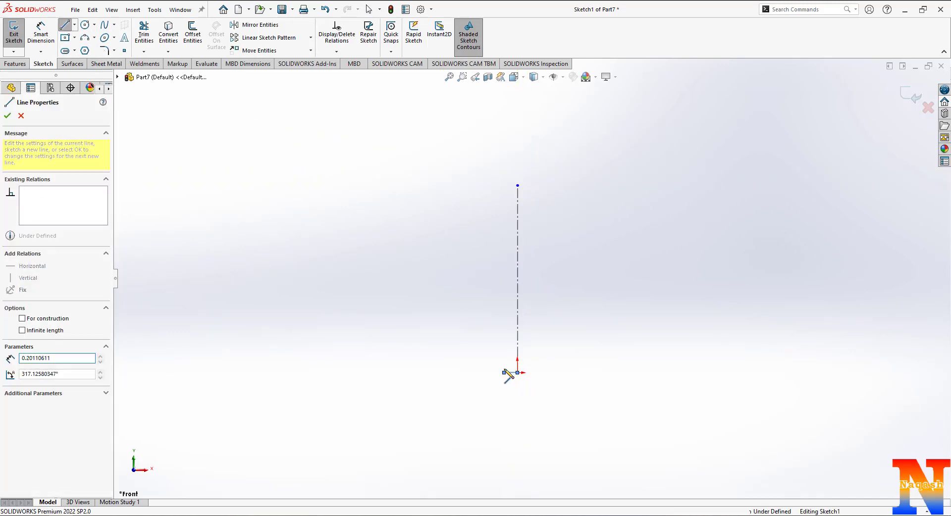
left_click(504, 261)
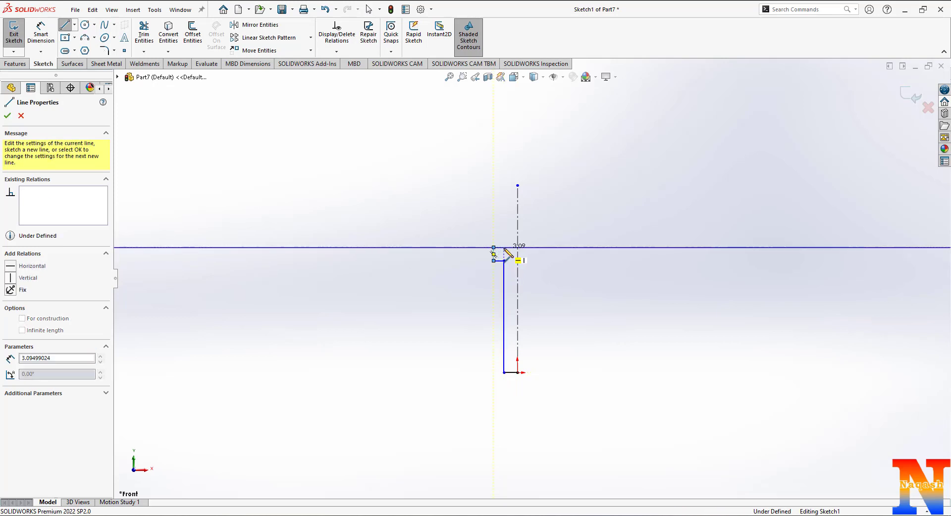
left_click(503, 248)
left_click(504, 232)
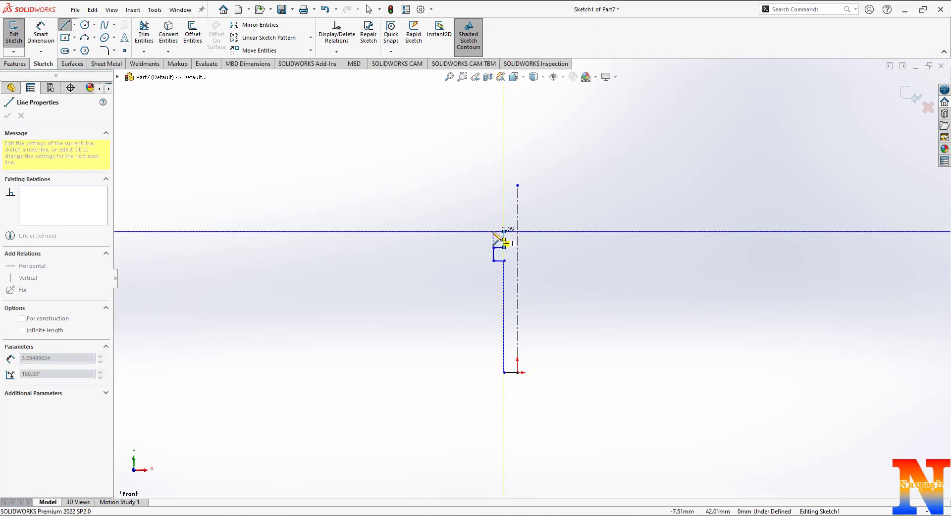
Continue the profile outward and upward in three steps, finishing with the outer vertical line of the knob head
left_click(493, 232)
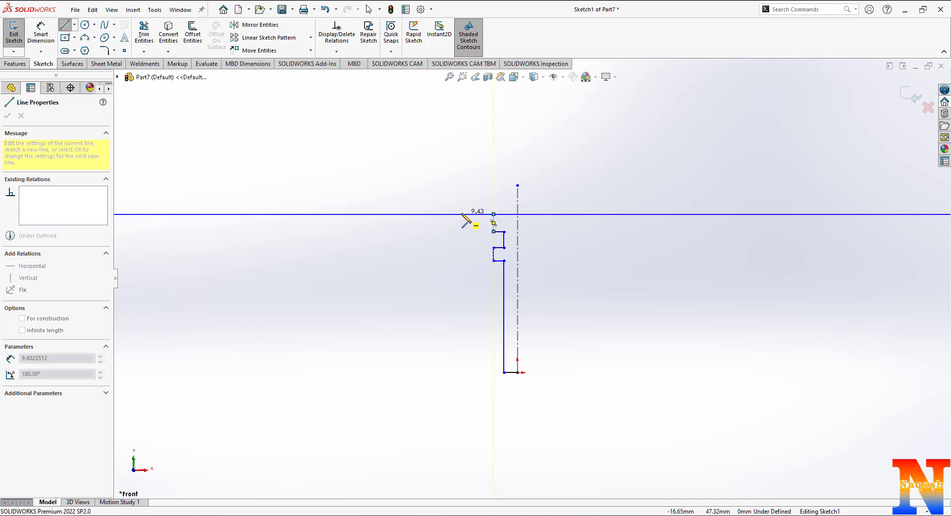
left_click(462, 214)
left_click(462, 193)
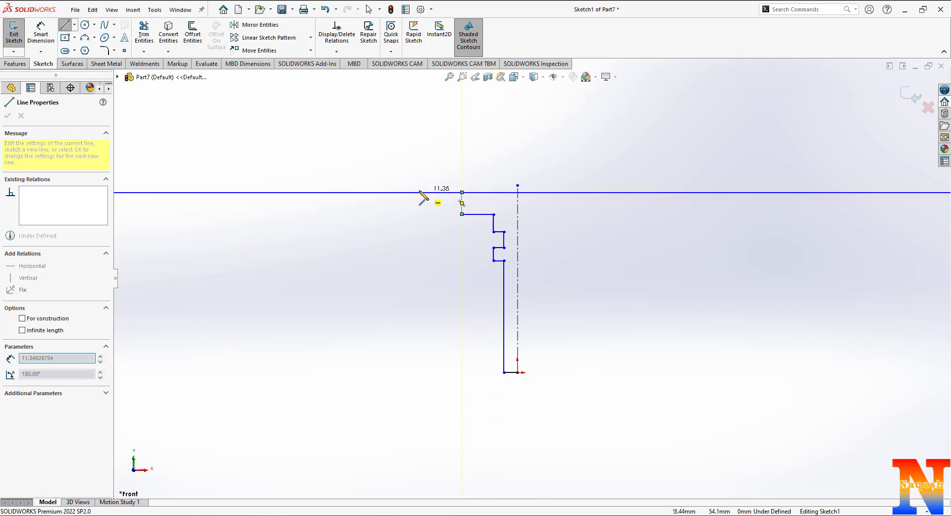
left_click(402, 192)
left_click(402, 155)
right_click(402, 156)
left_click(427, 162)
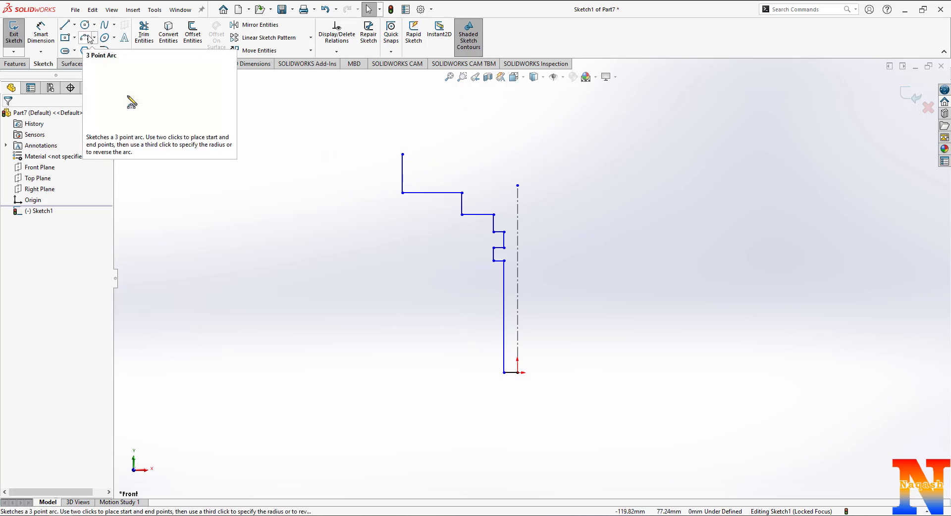
Dimension the shank's vertical line as 40 mm and the collar's height above it as 4 mm
left_click(41, 33)
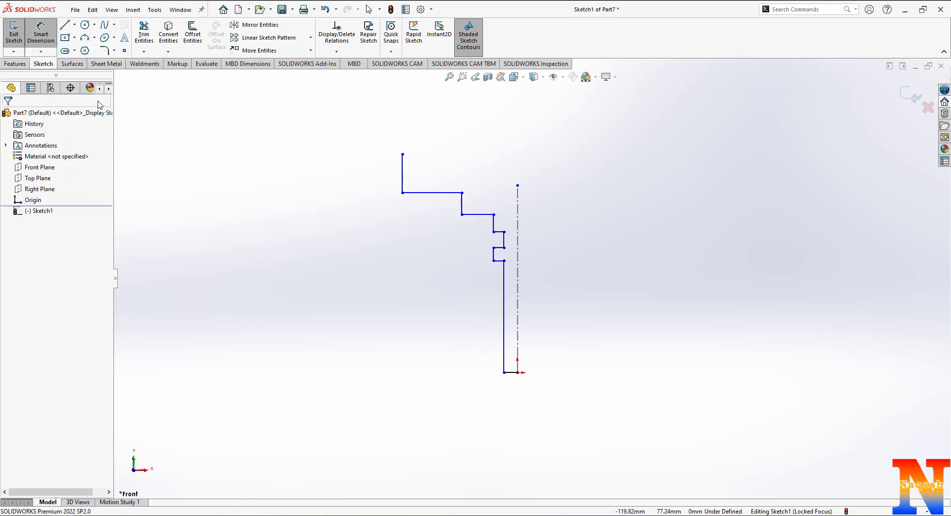
left_click(504, 318)
left_click(369, 317)
type("40")
key("Return")
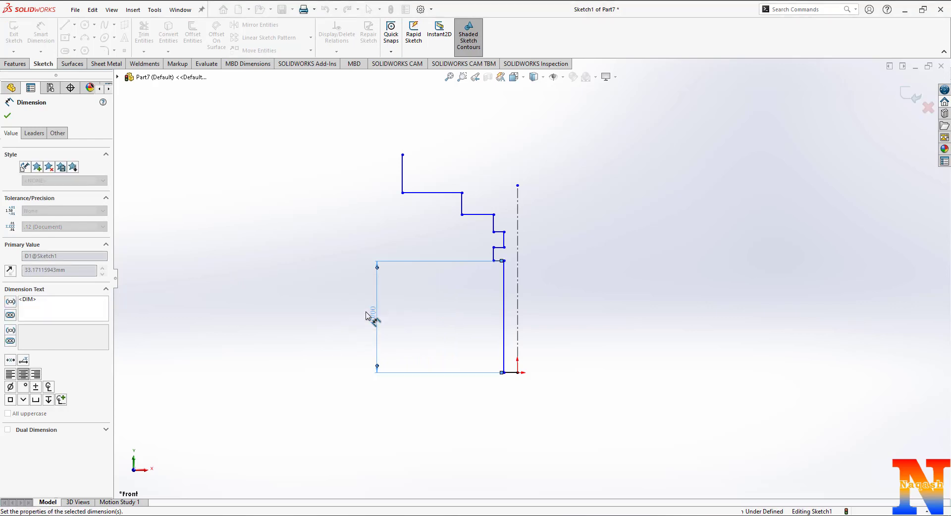
left_click(489, 257)
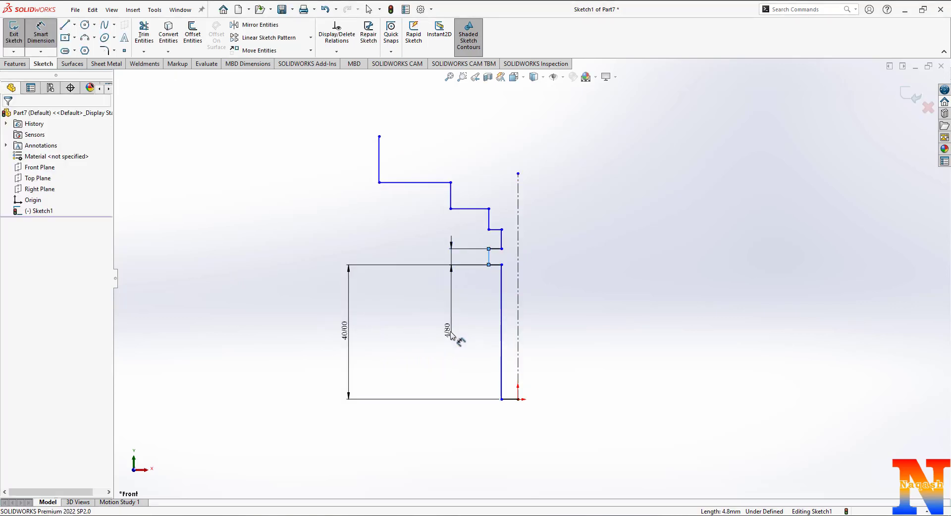
left_click(451, 327)
type("4")
key("Return")
Dimension the neck's height as 6 mm and the short vertical line above it as 4 mm
left_click(502, 245)
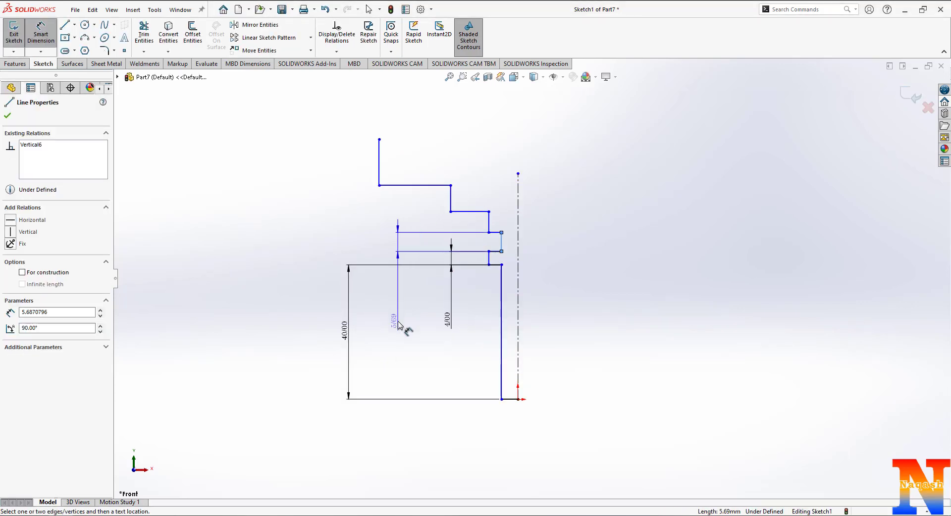
left_click(397, 323)
type("6")
key("Return")
left_click(489, 226)
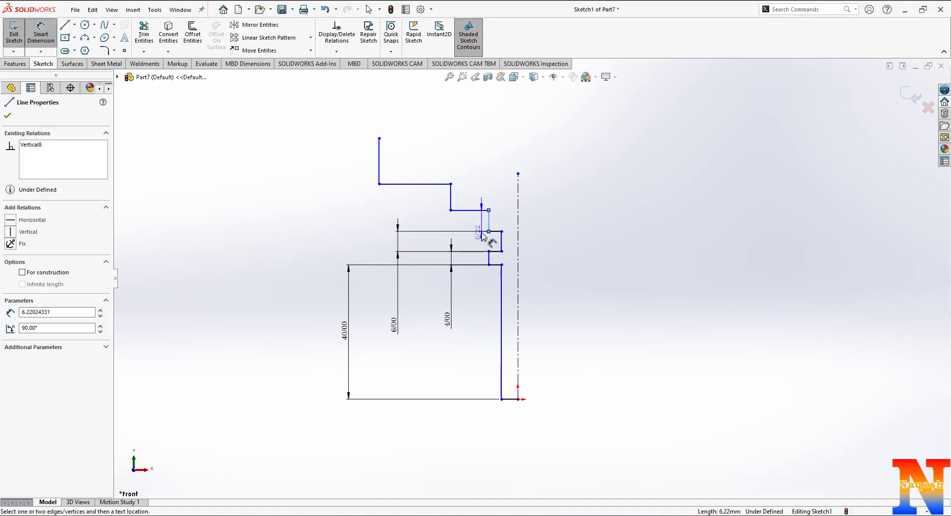
left_click(474, 305)
type("4")
key("Return")
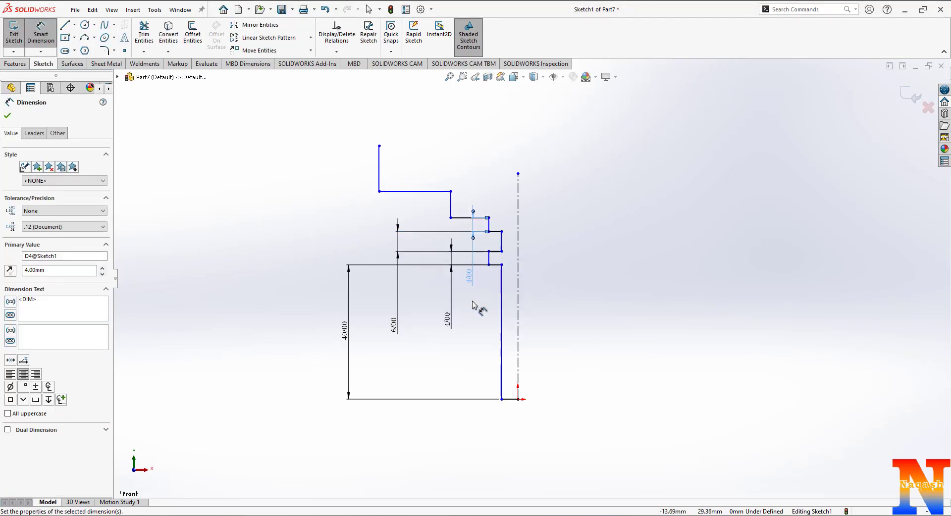
Dimension the hub's vertical line as 14 mm and the knob head's outer vertical line as 20 mm
left_click(450, 212)
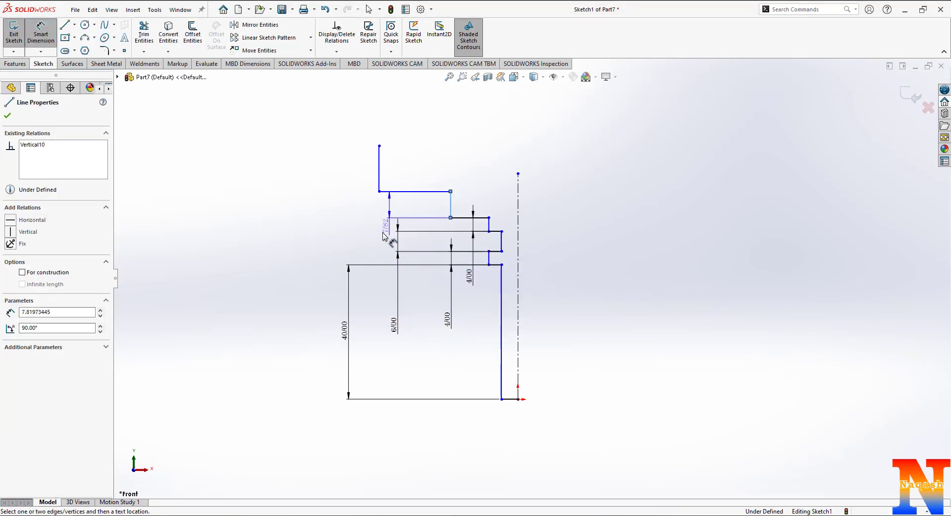
left_click(369, 296)
type("14")
key("Return")
left_click(379, 151)
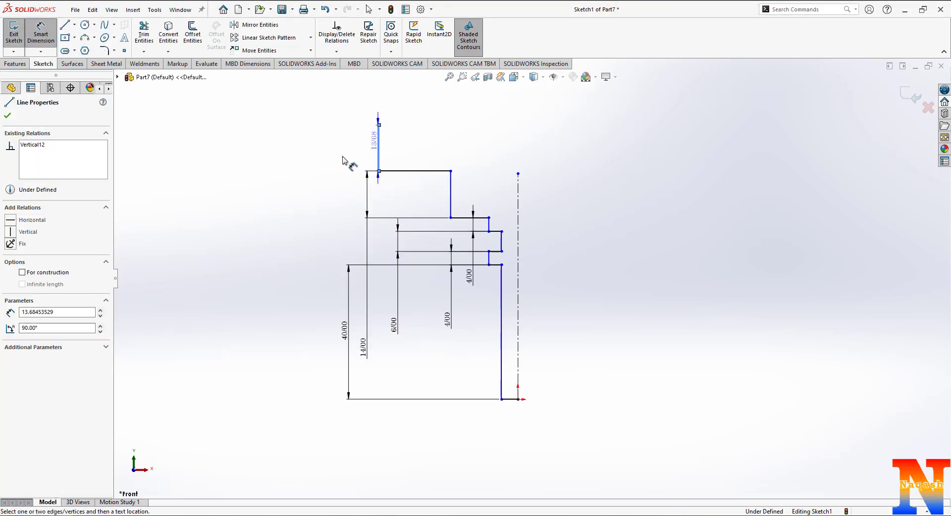
left_click(317, 208)
type("20")
key("Return")
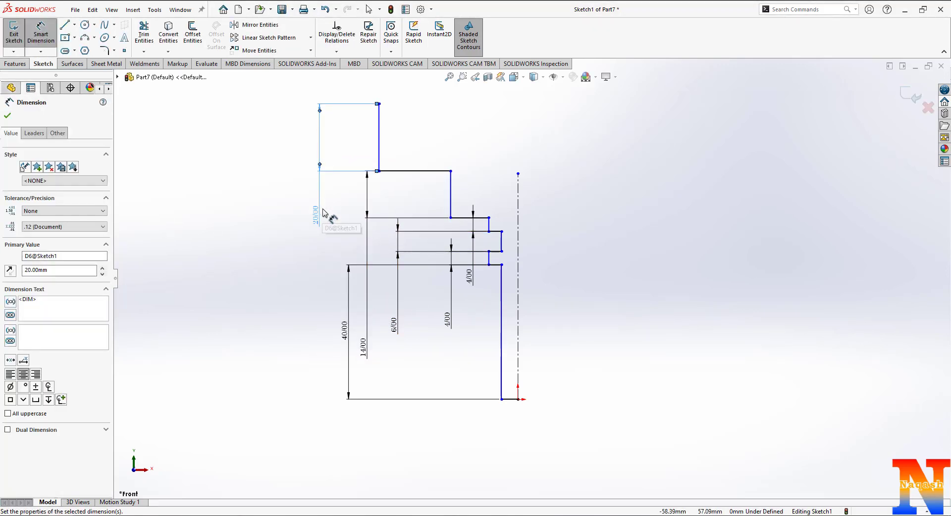
Dimension the shank's diameter across the centerline as 10 mm
left_click(502, 377)
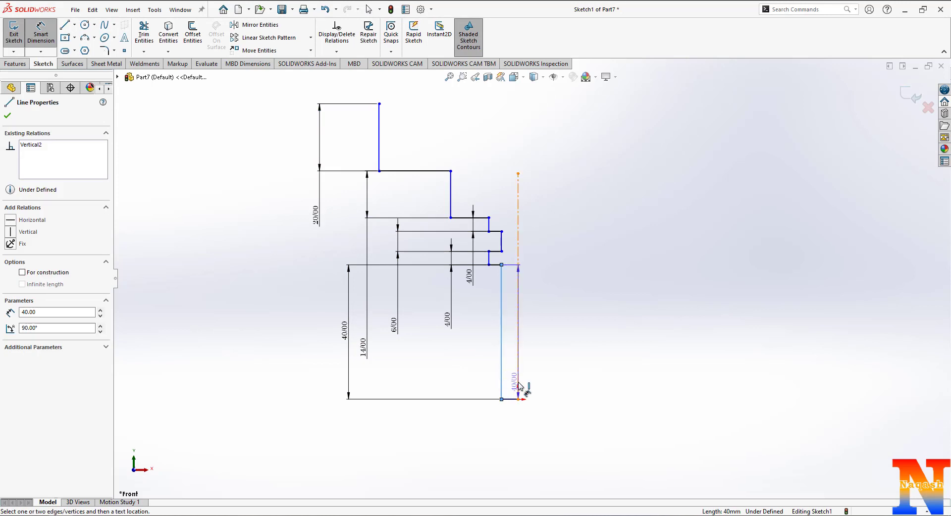
left_click(518, 388)
left_click(513, 413)
type("10")
key("Return")
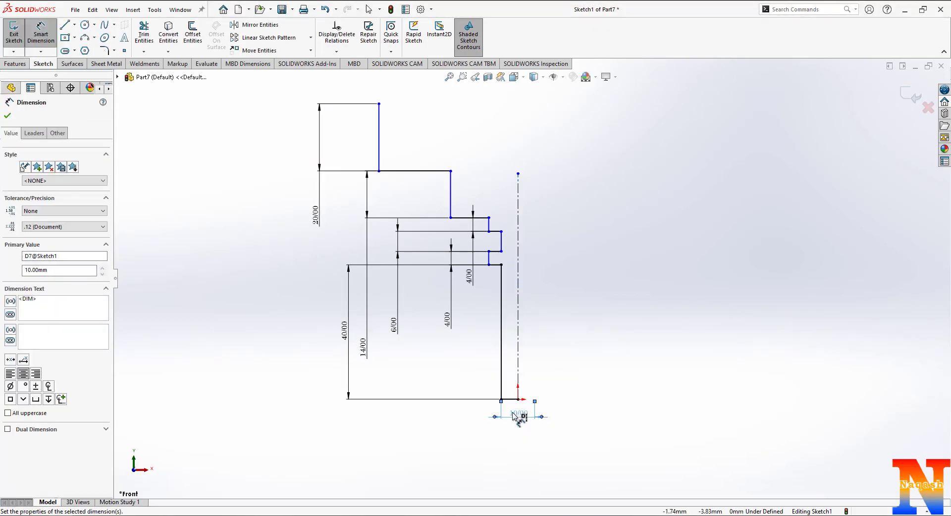
Dimension the collar's diameter across the centerline as 15 mm and end dimensioning
left_click(489, 261)
left_click(518, 385)
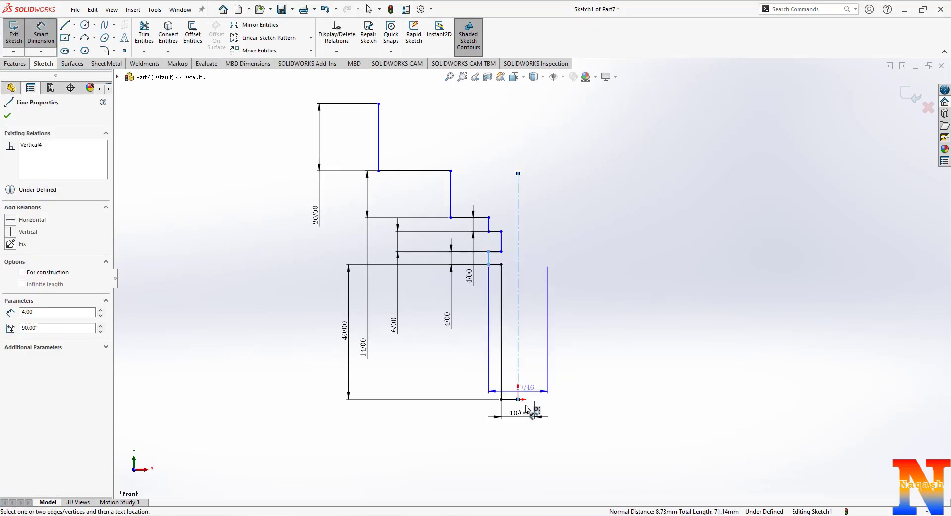
left_click(526, 449)
type("15")
key("Return")
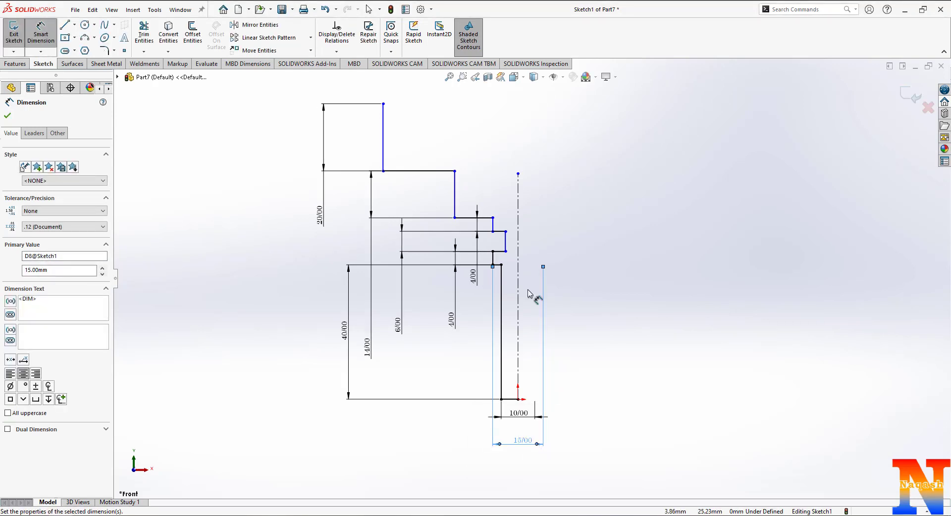
scroll(528, 295, "down", 6)
key("Escape")
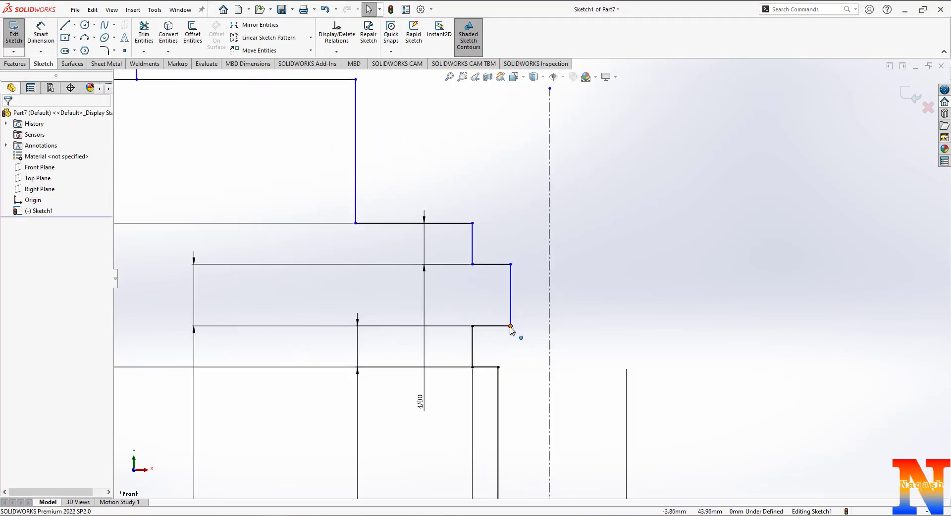
Add vertical relations aligning the neck's lower corner with the shank's top corner, and the step above the neck with the collar's outer corner
left_click(498, 367)
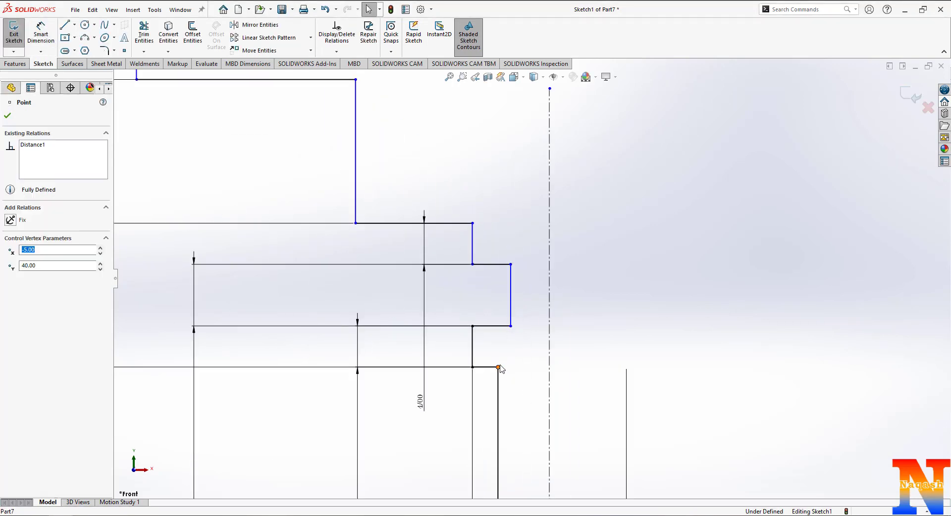
left_click(511, 326, "ctrl")
left_click(558, 285)
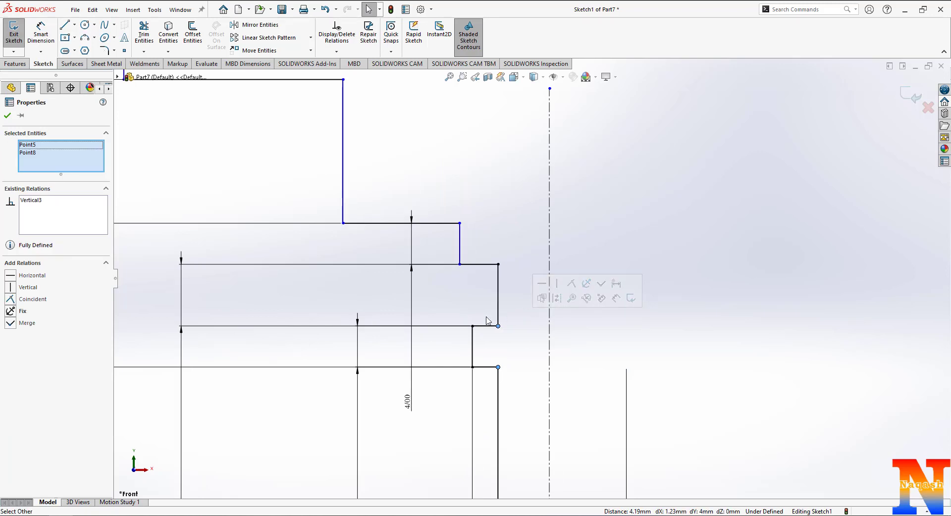
left_click(472, 326)
left_click(460, 264, "ctrl")
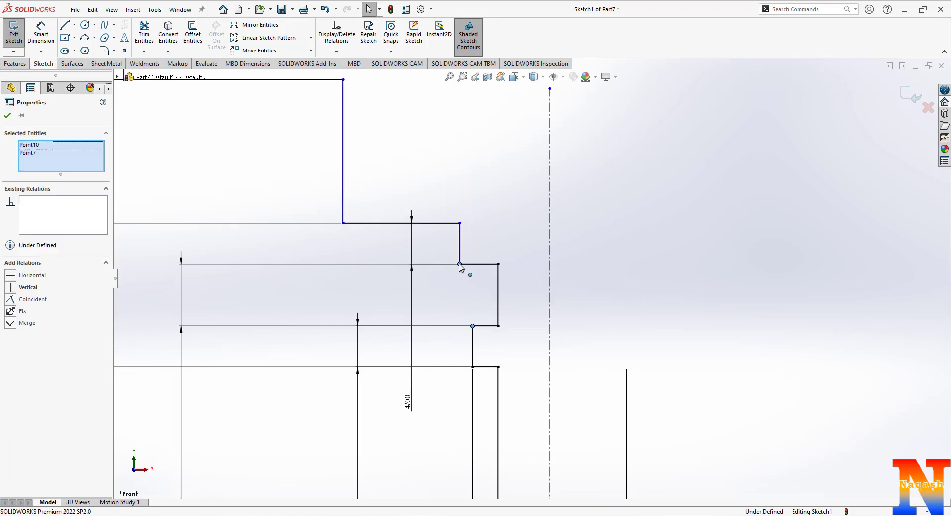
left_click(503, 221)
left_click(582, 299)
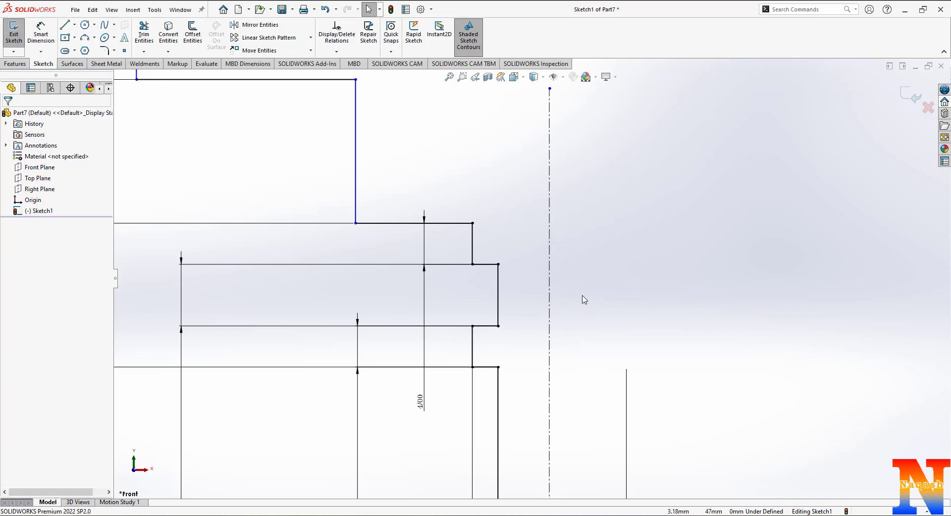
Dimension the hub's diameter across the centerline as 20 mm, placing the dimension above the profile
scroll(583, 300, "up", 1)
scroll(584, 300, "up", 2)
left_click(41, 33)
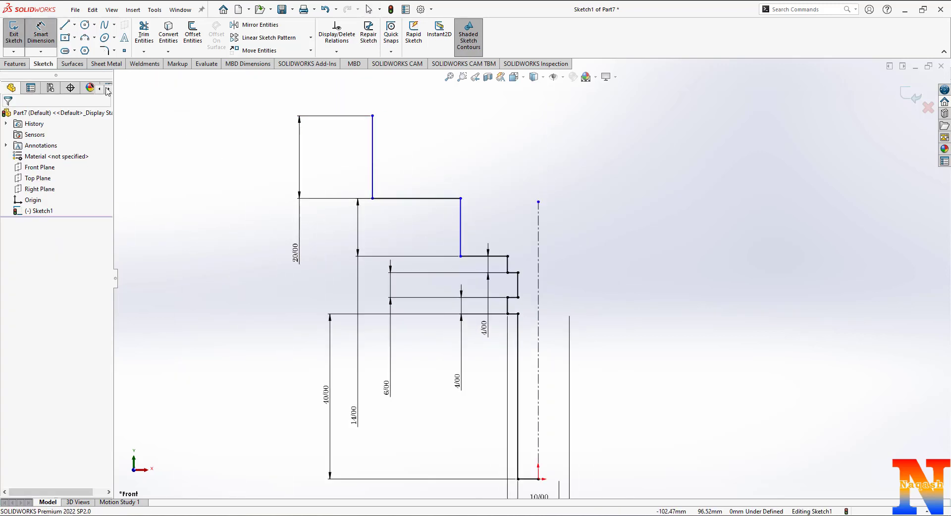
left_click(463, 232)
left_click(539, 233)
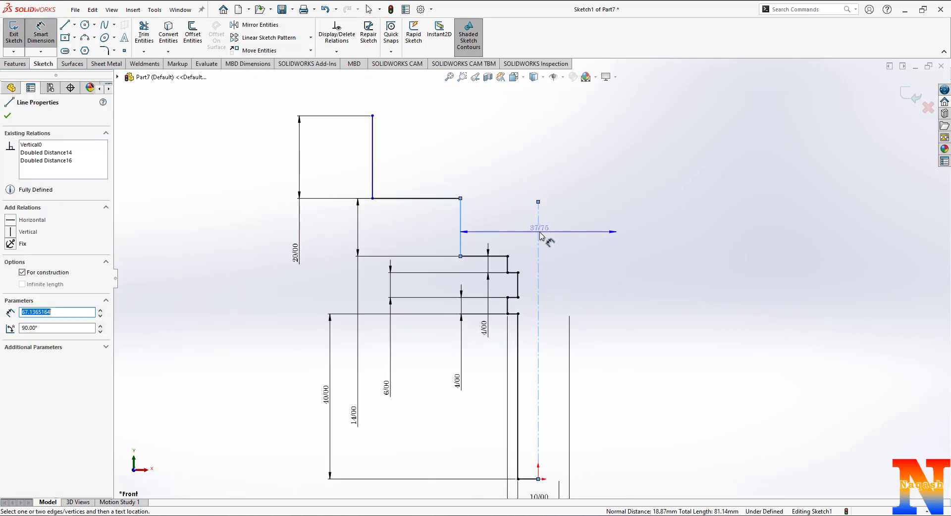
scroll(539, 229, "up", 3)
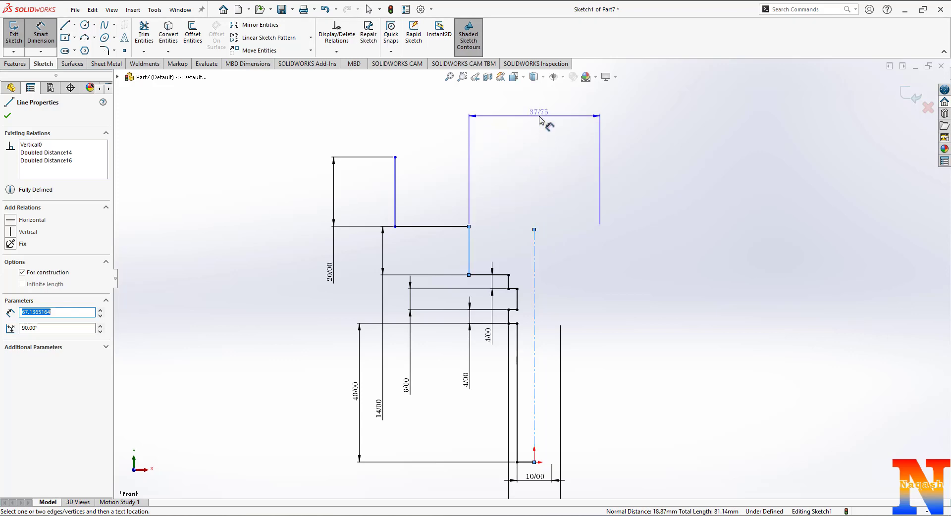
left_click(540, 120)
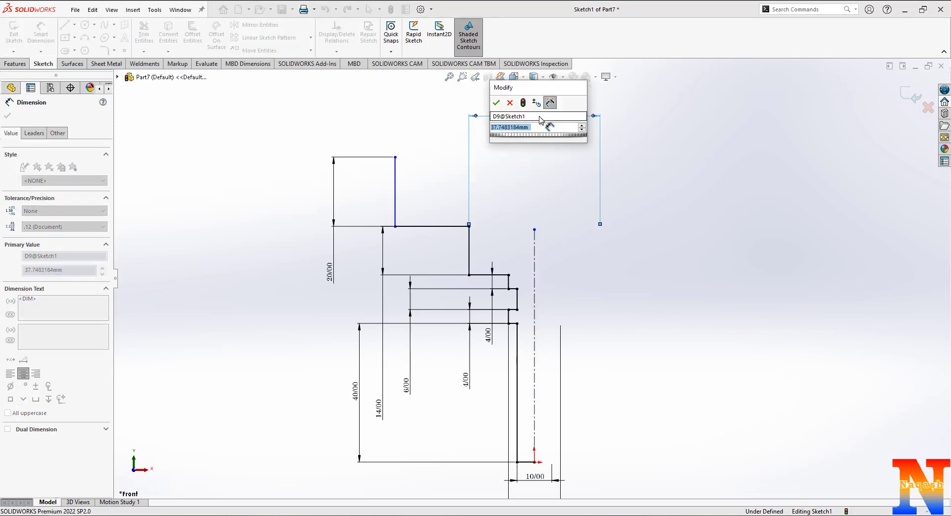
type("20")
key("Return")
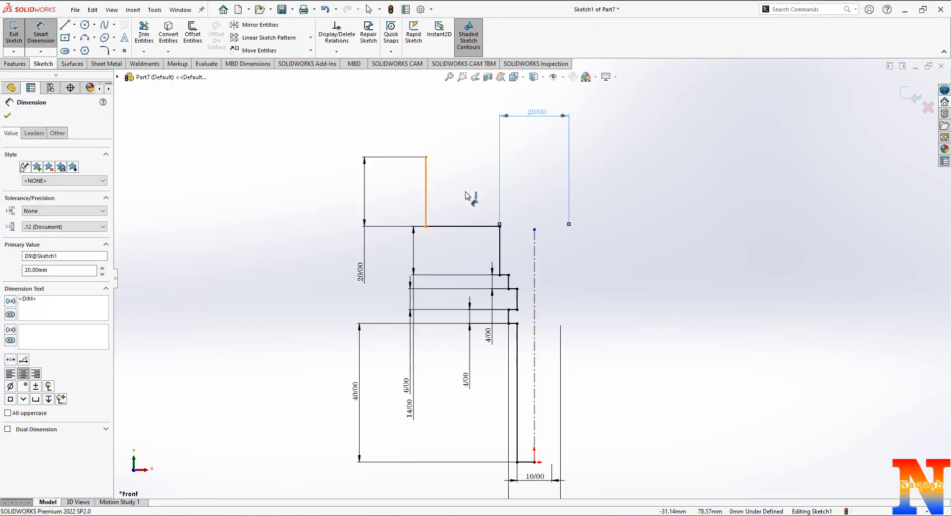
Dimension the head's diameter across the centerline as 50 mm, placing the dimension above the hub's, and end dimensioning
left_click(426, 198)
left_click(534, 237)
left_click(539, 97)
type("50")
key("Return")
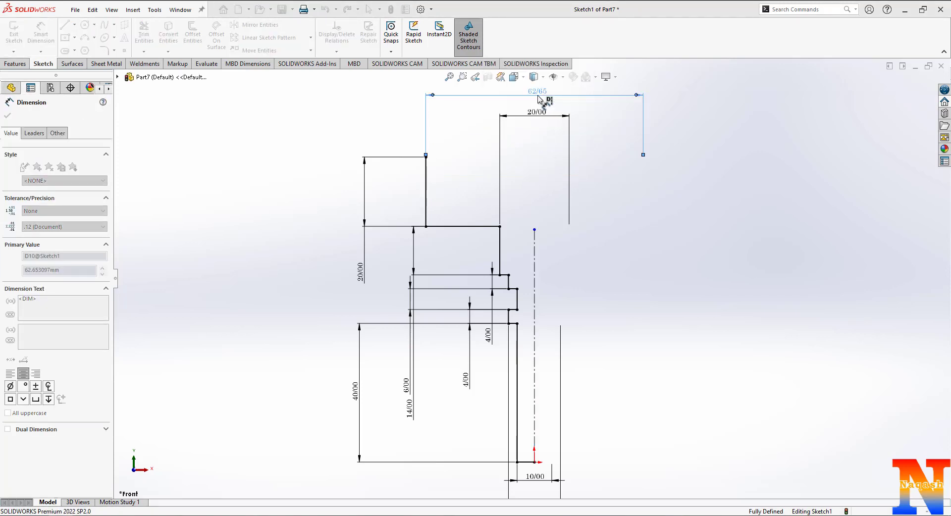
key("Escape")
Extend the centerline's upper end slightly above the head and draw a shallow three-point arc to it from the head's upper outer corner
scroll(519, 151, "down", 3)
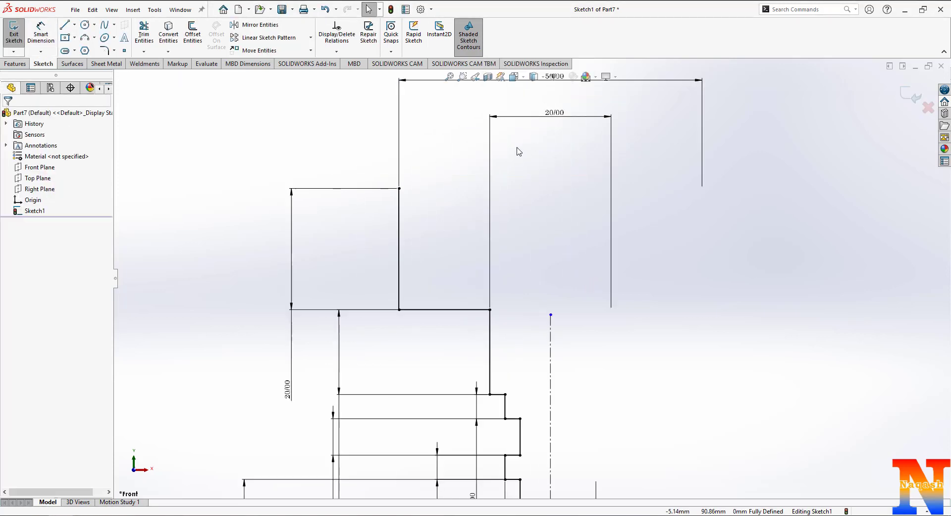
left_click_drag(550, 315, 550, 276)
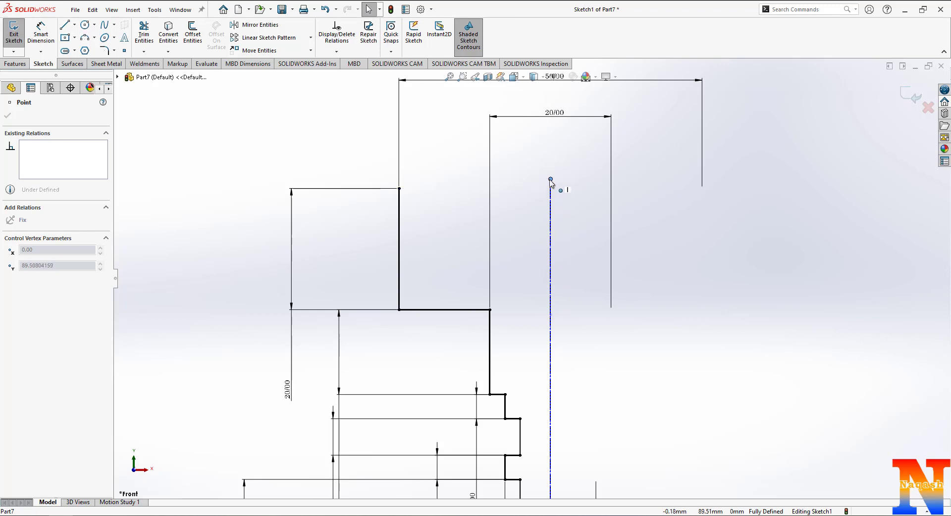
left_click(85, 37)
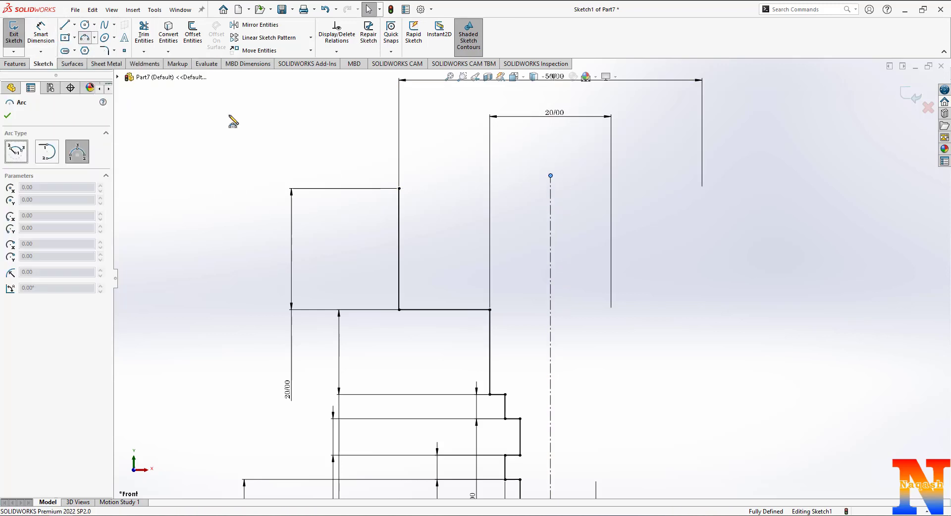
left_click(400, 189)
left_click(551, 175)
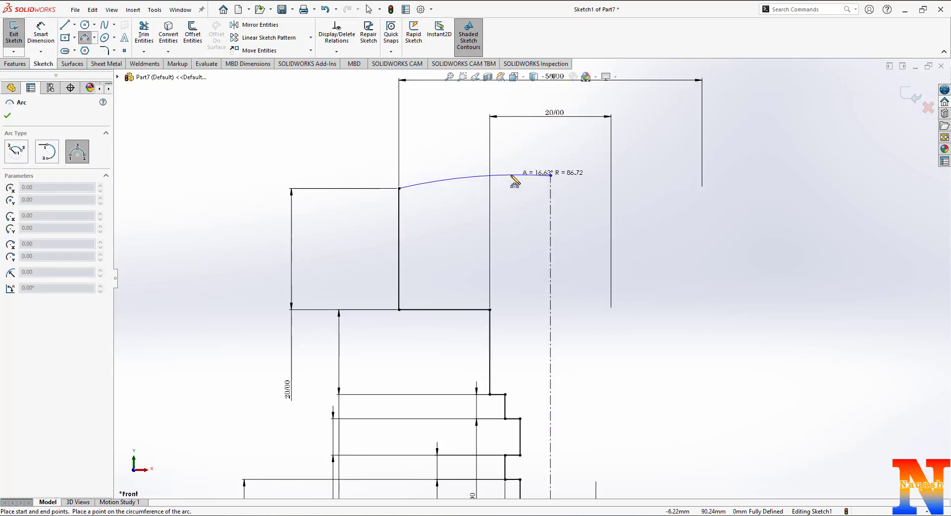
left_click(506, 176)
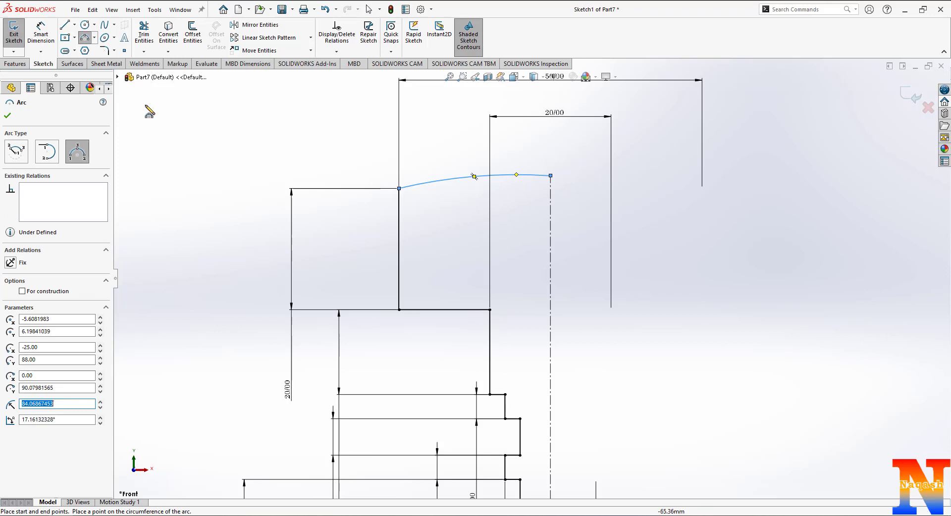
Dimension the vertical distance between the arc's two endpoints as 2 mm, placing the dimension beside the head
left_click(40, 32)
left_click(400, 188)
left_click(551, 176)
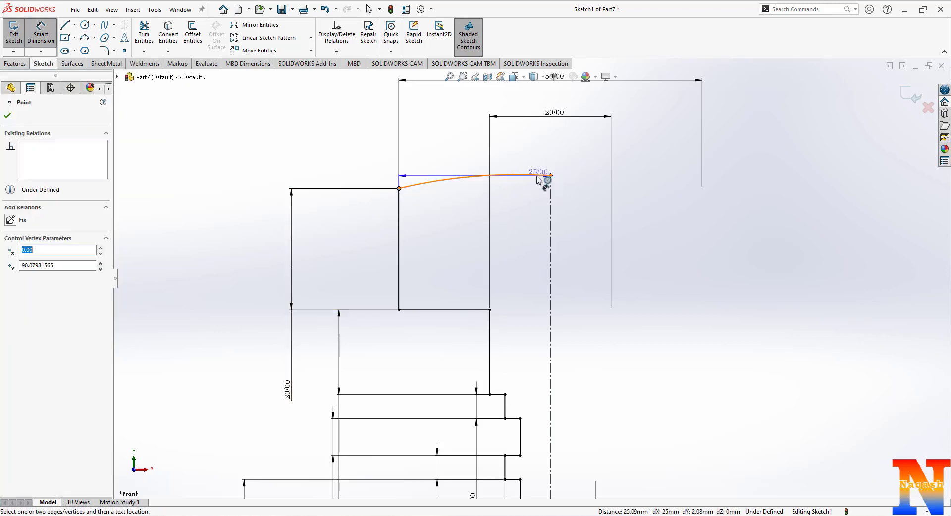
left_click(331, 190)
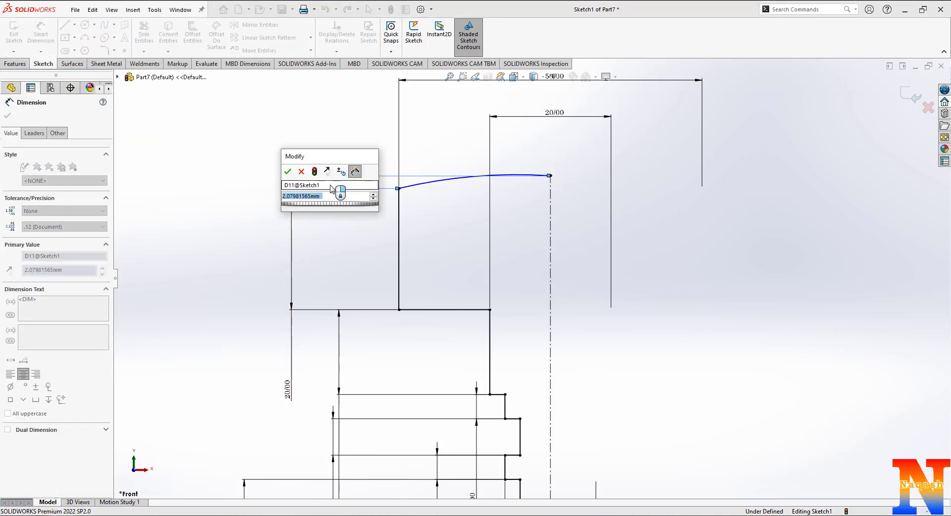
type("2")
key("Return")
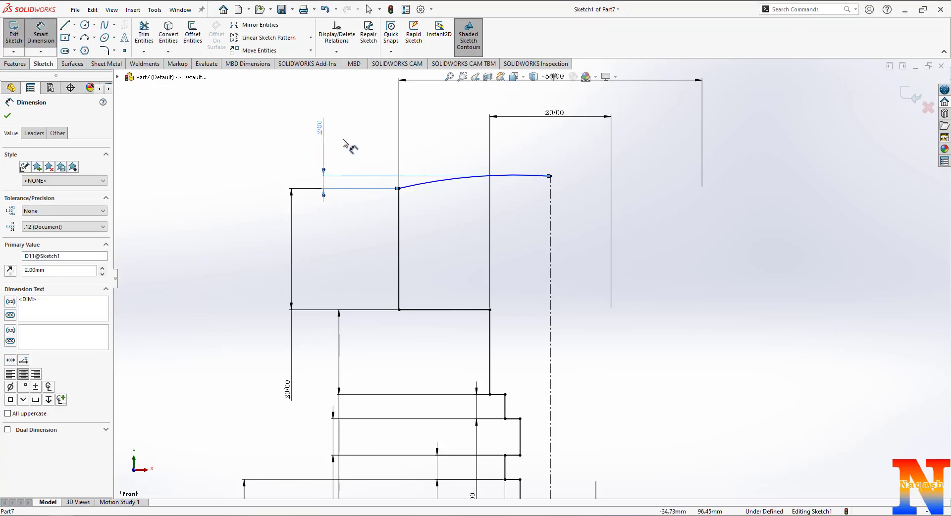
Dimension the radius of the head's top arc as 150 mm
left_click(452, 181)
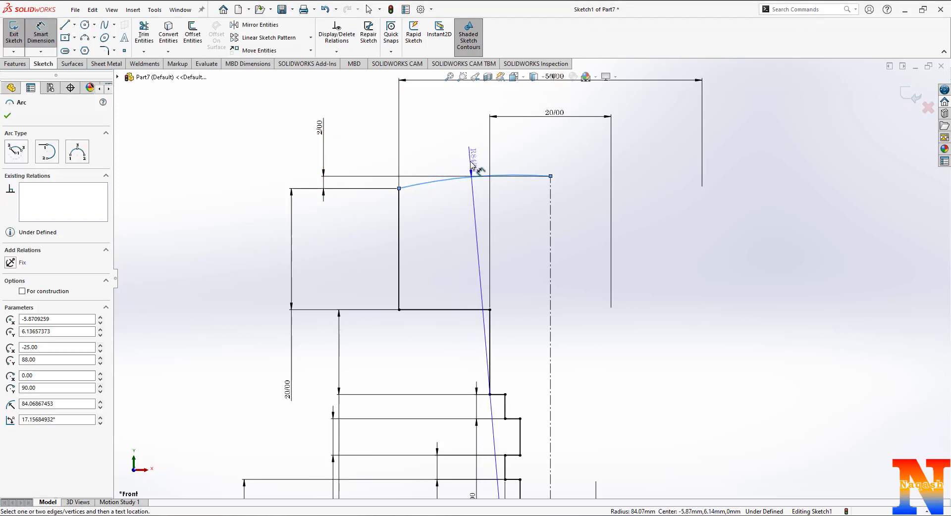
left_click(477, 206)
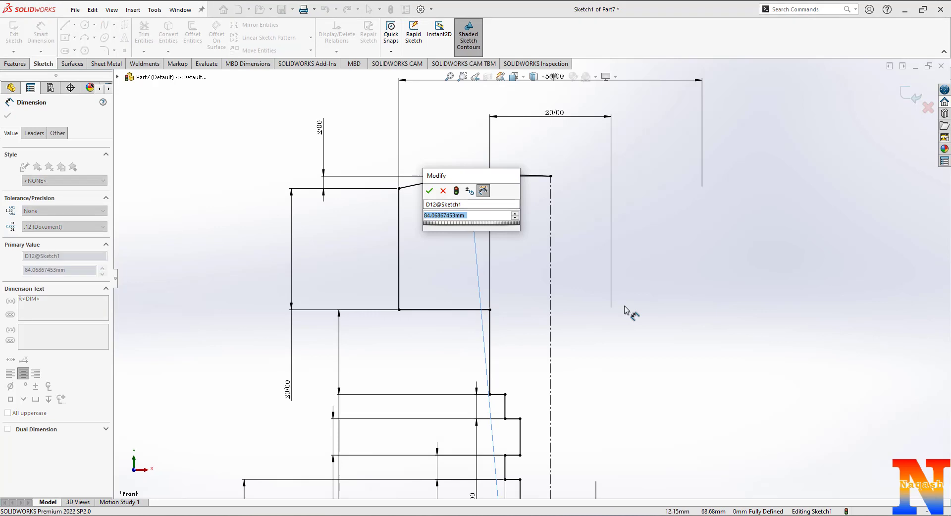
type("150")
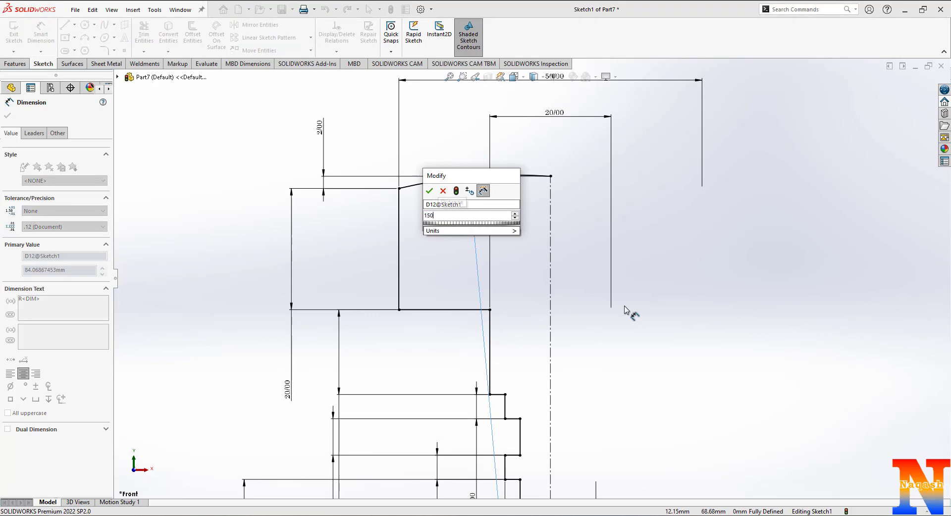
key("Return")
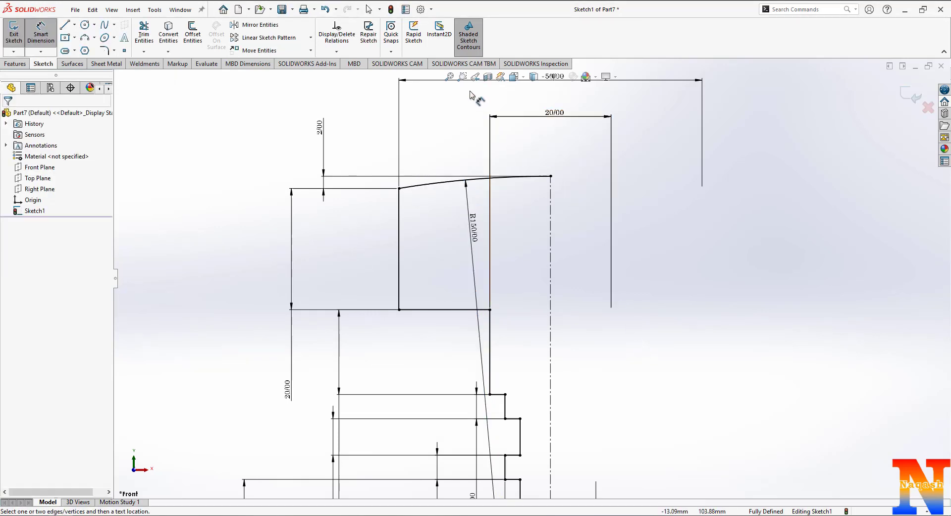
Finish the profile sketch, let it be closed automatically, and revolve it 360° about the centerline as a solid
left_click(449, 77)
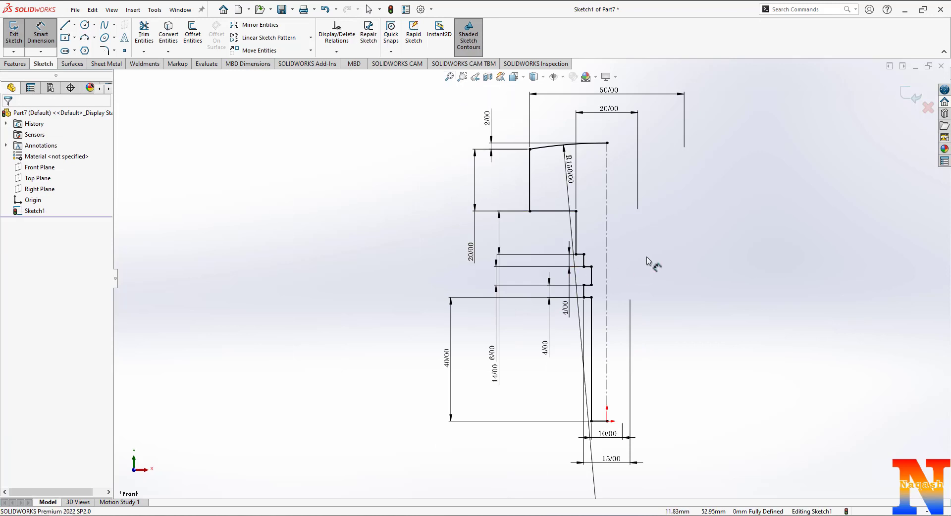
scroll(647, 258, "up", 1)
middle_click_drag(659, 251, 600, 249, "ctrl")
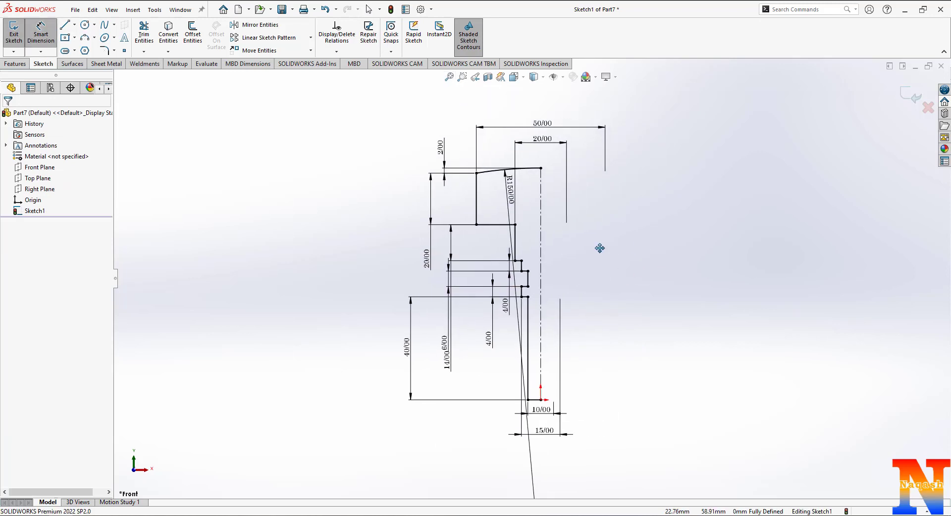
left_click(909, 97)
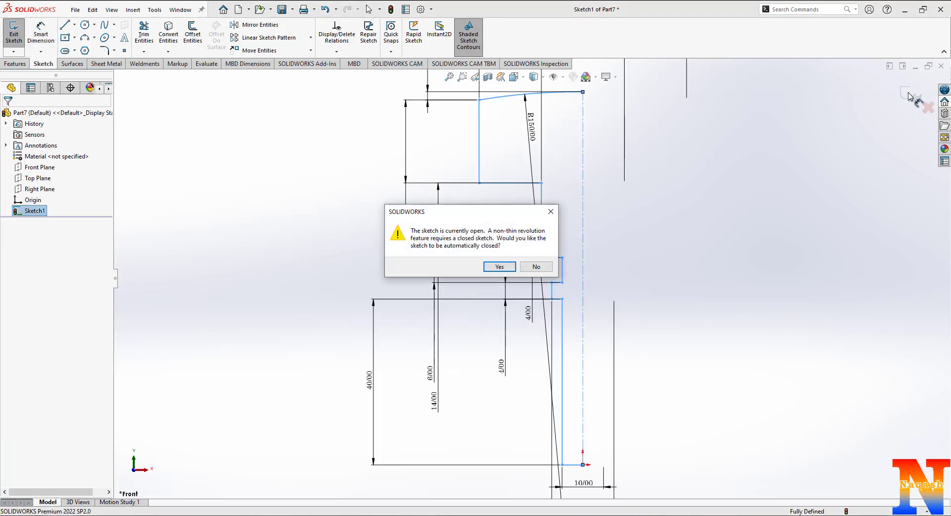
left_click(499, 268)
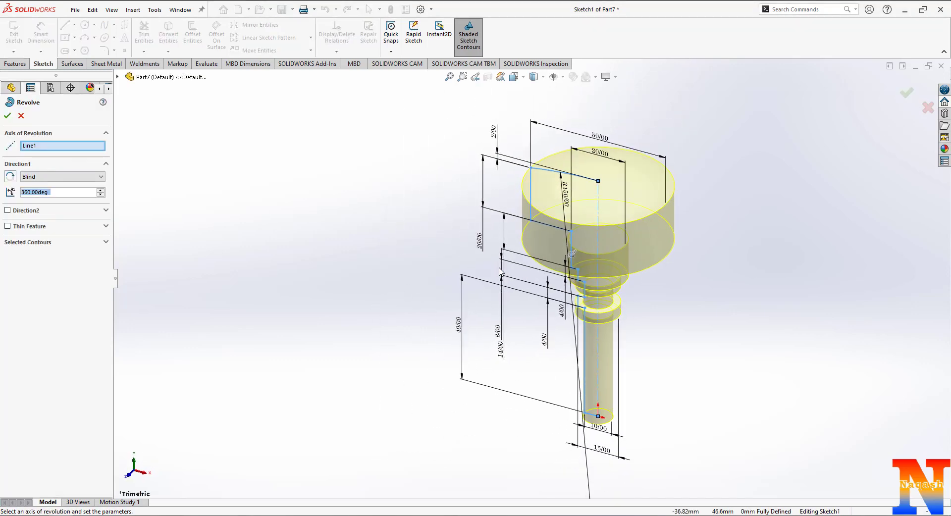
middle_click_drag(676, 313, 604, 293, "ctrl")
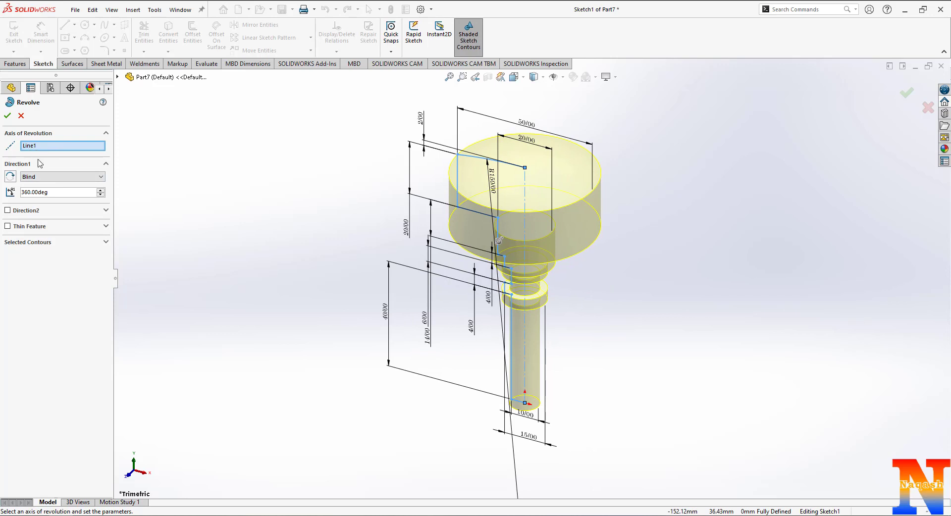
left_click(8, 116)
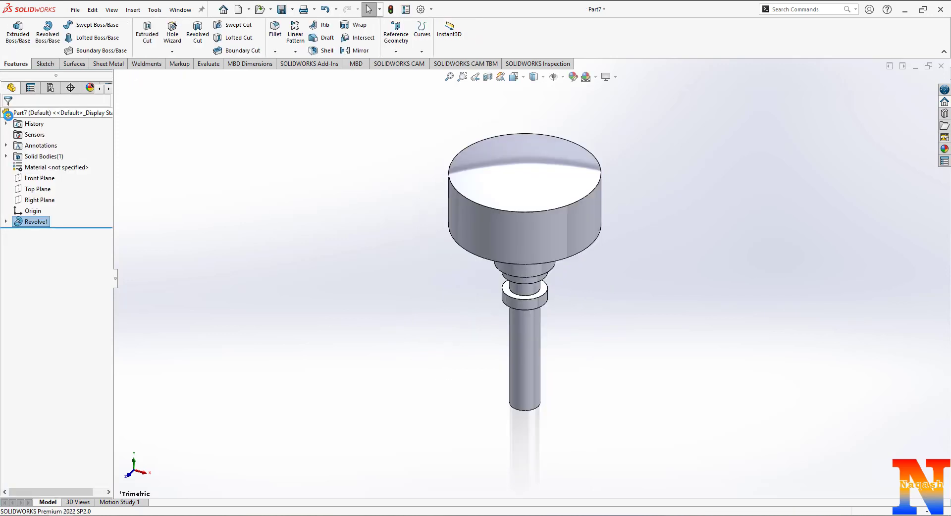
Start a sketch on the head's underside and draw a circle from the origin out to the head's outer edge
middle_click_drag(540, 436, 201, 332)
left_click(454, 259)
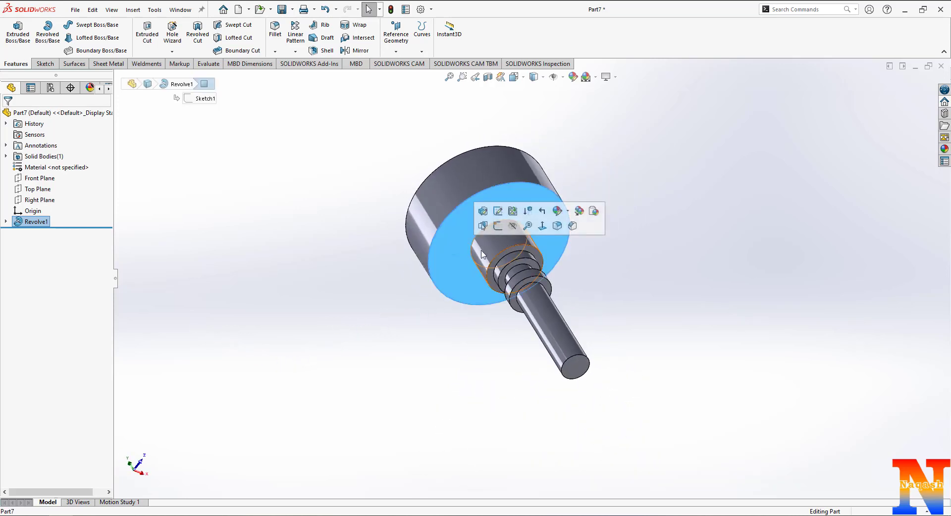
left_click(498, 229)
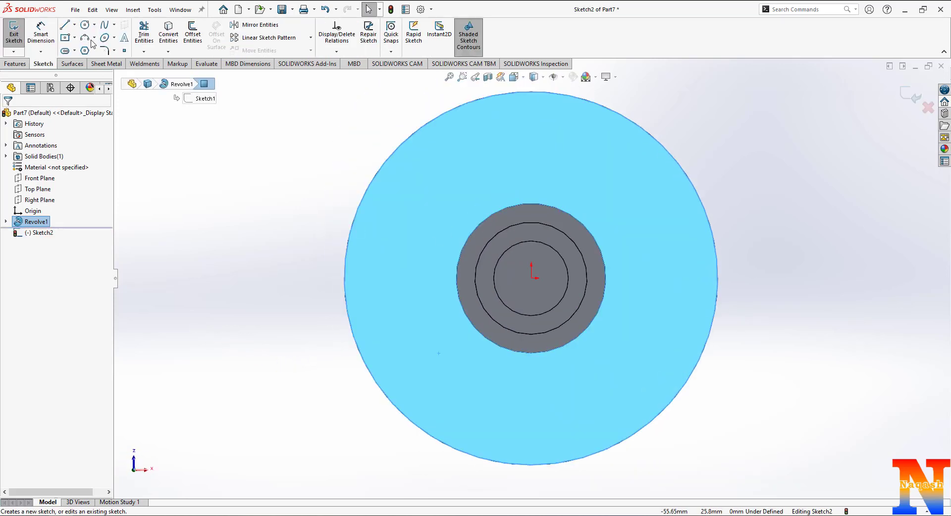
left_click(86, 24)
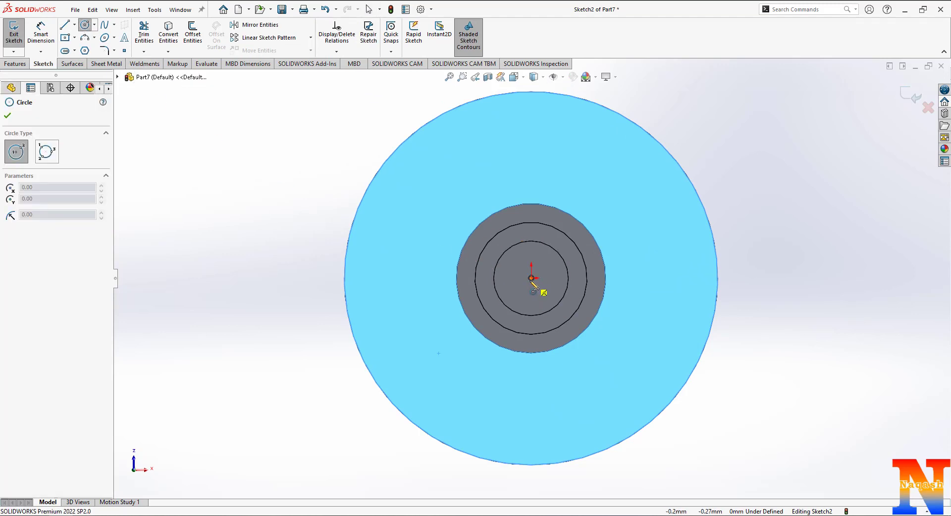
left_click(531, 278)
left_click(437, 116)
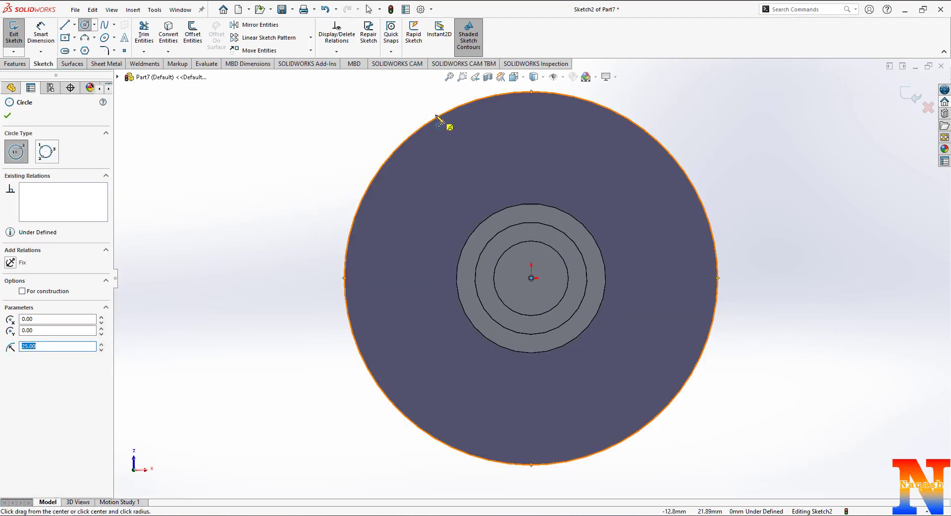
Draw two centerlines from the origin to the circle, one vertically upward and one slanted to its right
left_click(75, 24)
left_click(89, 47)
left_click(531, 278)
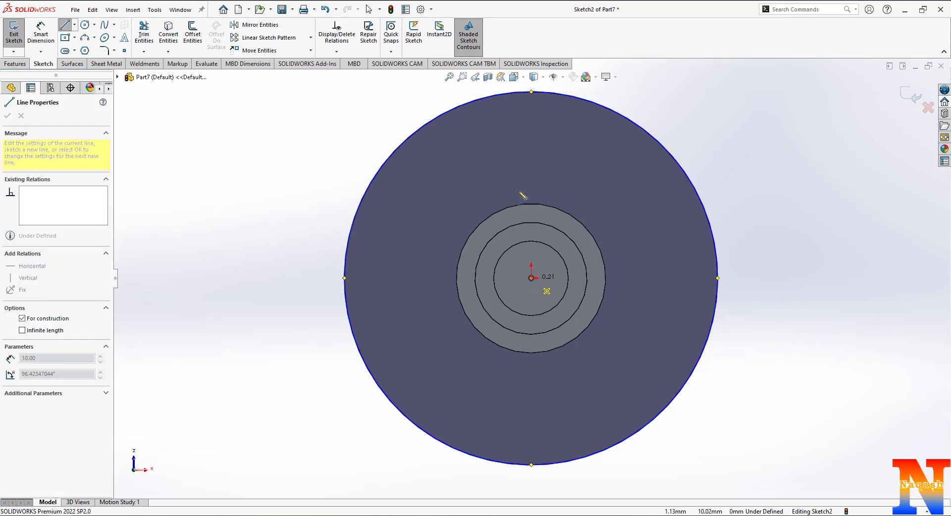
double_click(531, 92)
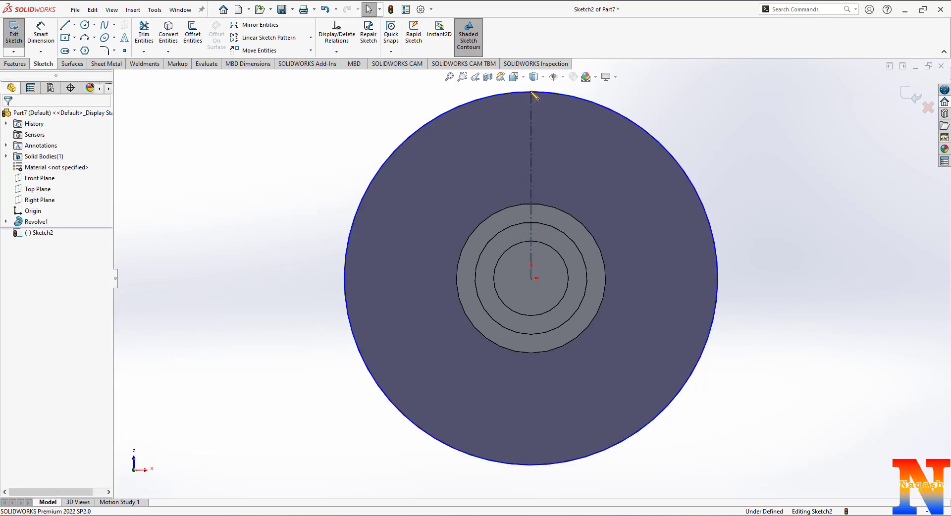
left_click(532, 277)
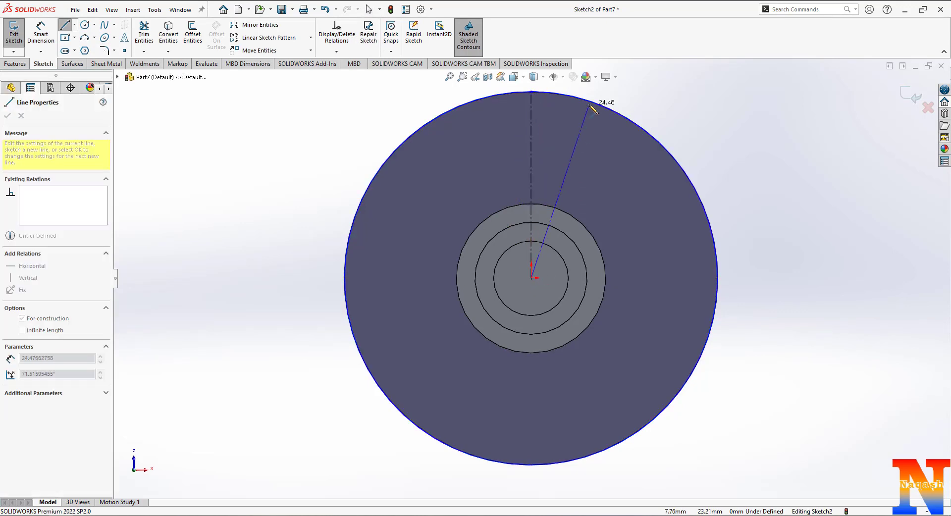
key("Escape")
Dimension the angle between the vertical and slanted centerlines as 30°, placing the dimension outside the circle
left_click(41, 33)
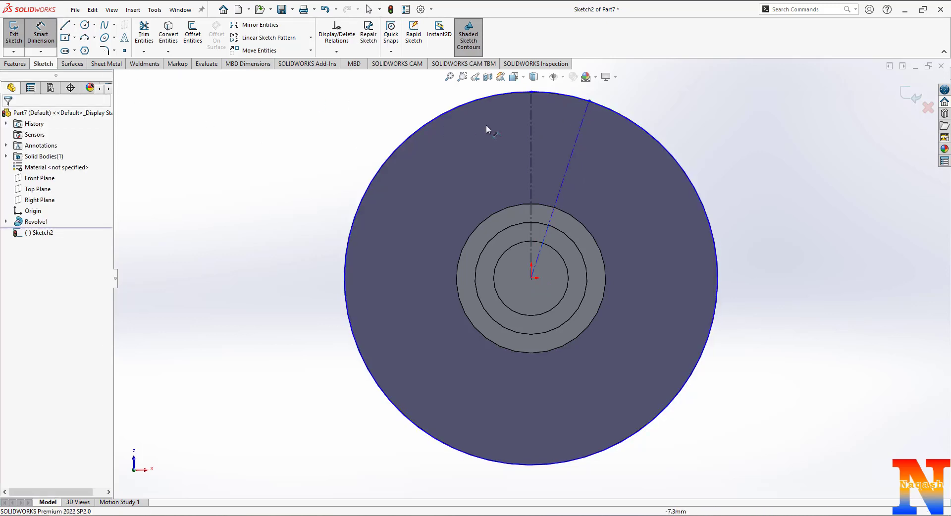
left_click(531, 135)
left_click(573, 148)
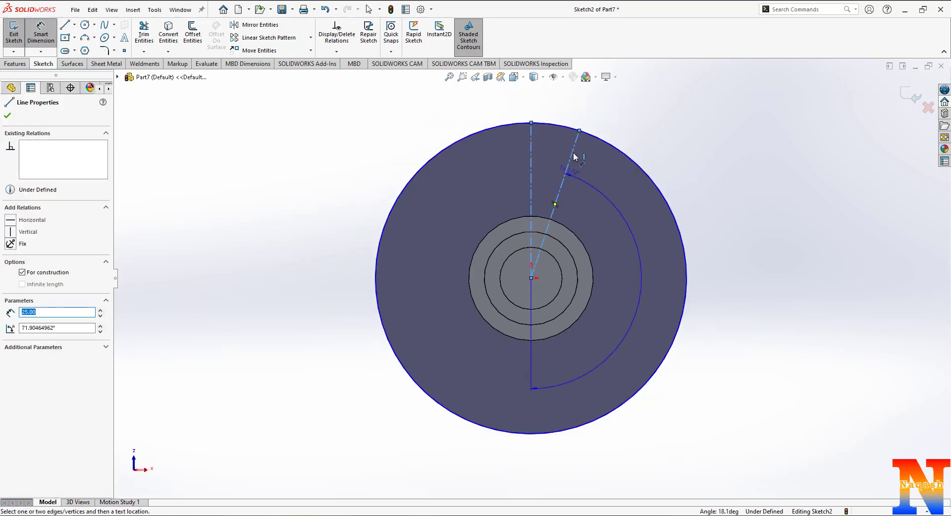
scroll(572, 151, "up", 2)
left_click(557, 108)
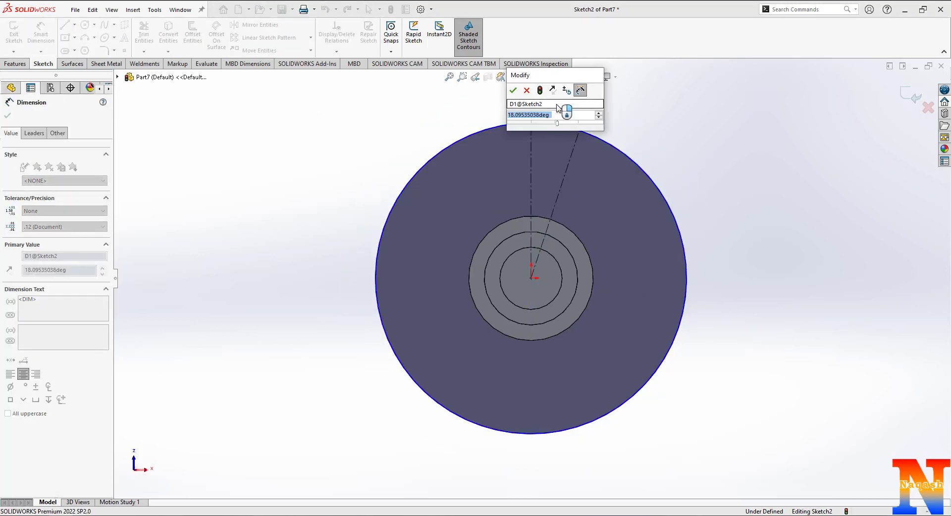
type("30")
key("Return")
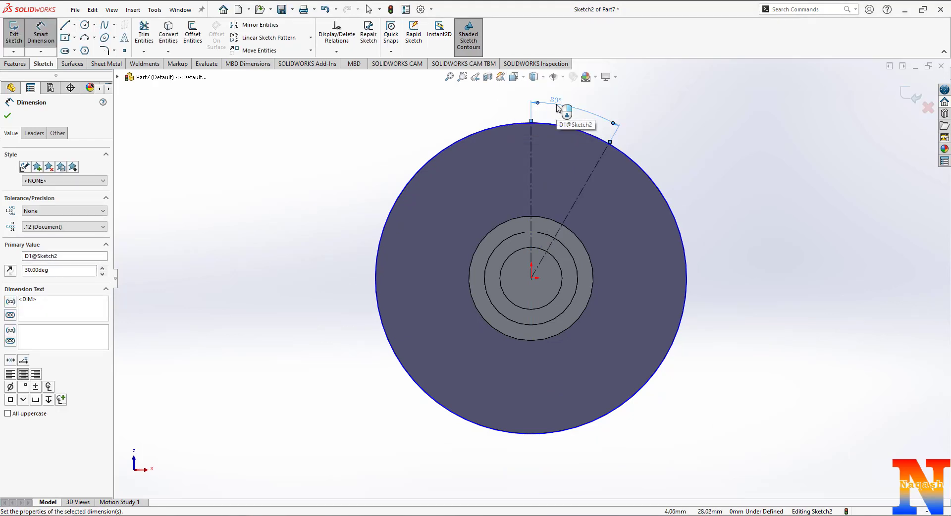
left_click_drag(557, 104, 575, 102)
key("Escape")
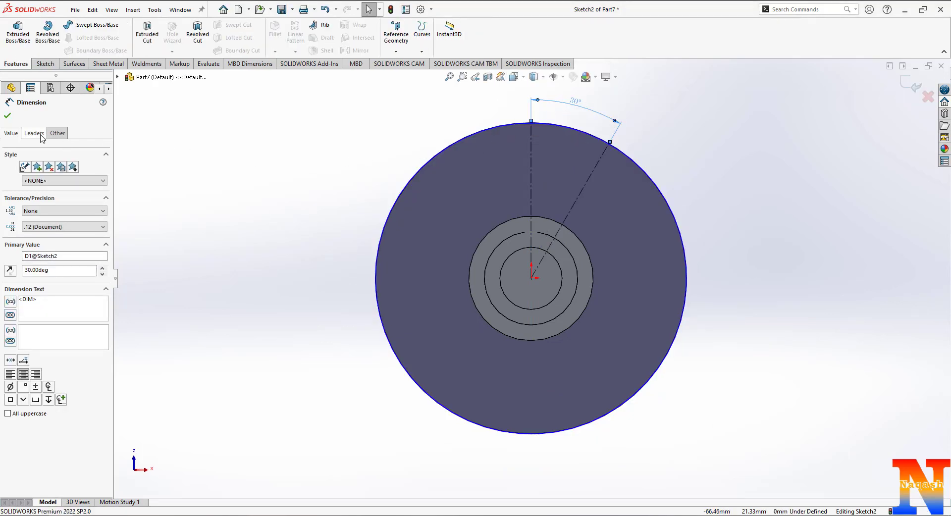
left_click(7, 116)
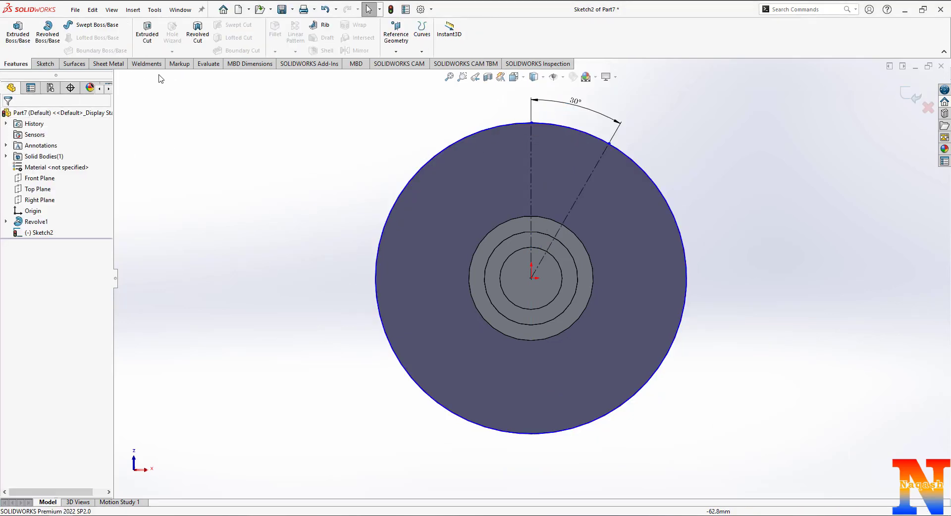
Mirror the slanted centerline about the vertical centerline, keeping the original
left_click(45, 64)
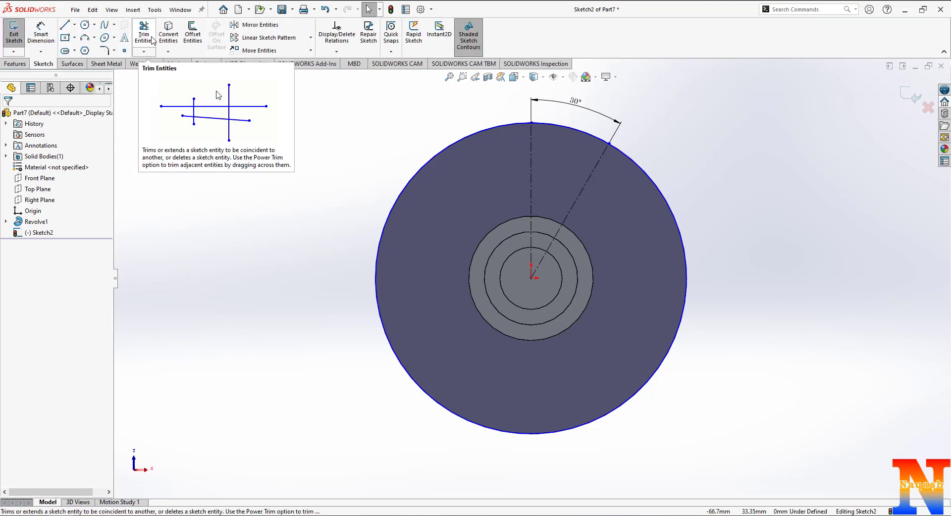
left_click(260, 25)
left_click(581, 193)
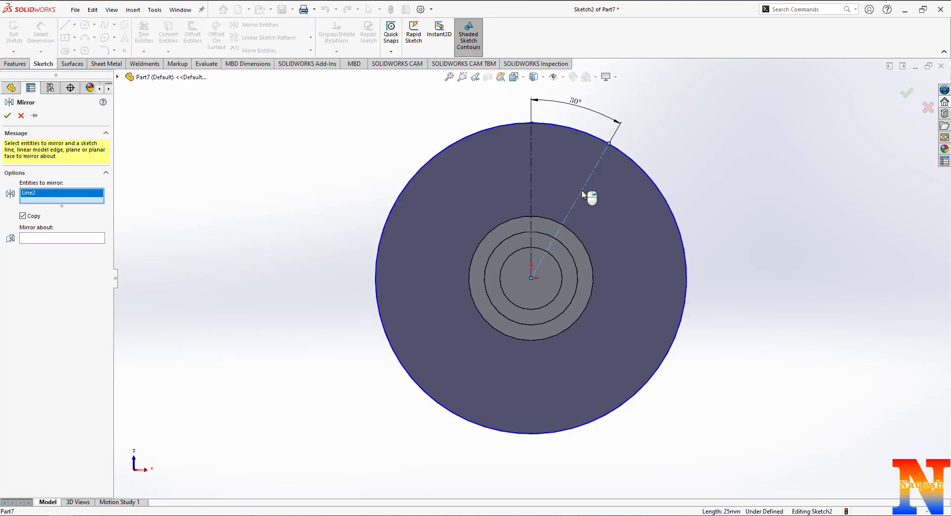
left_click(38, 238)
left_click(531, 166)
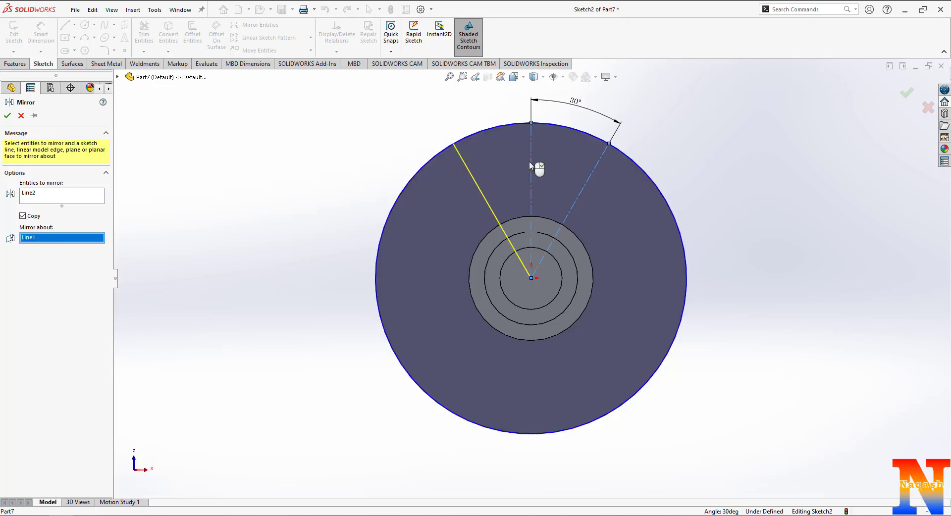
left_click(7, 116)
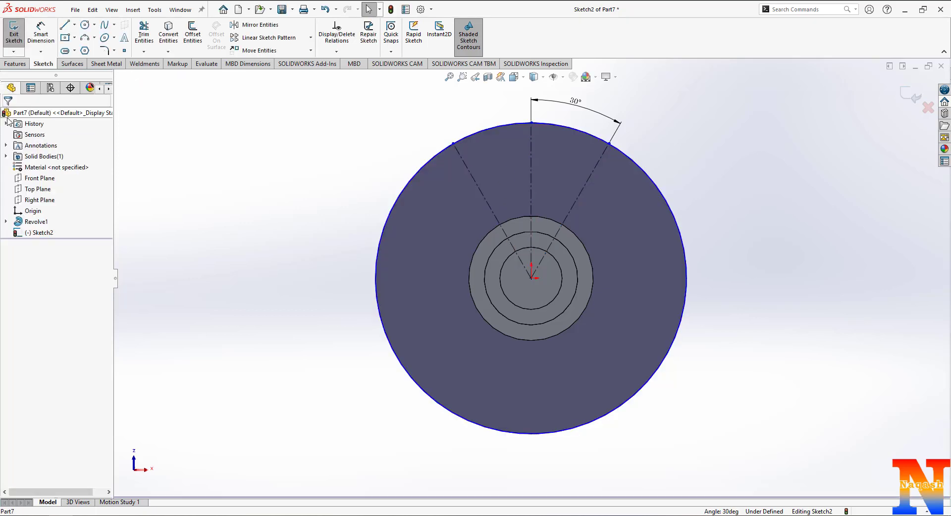
Trim the circle to the upper arc between the slanted centerlines, and join its ends with a three-point arc bowed toward the origin
left_click(144, 34)
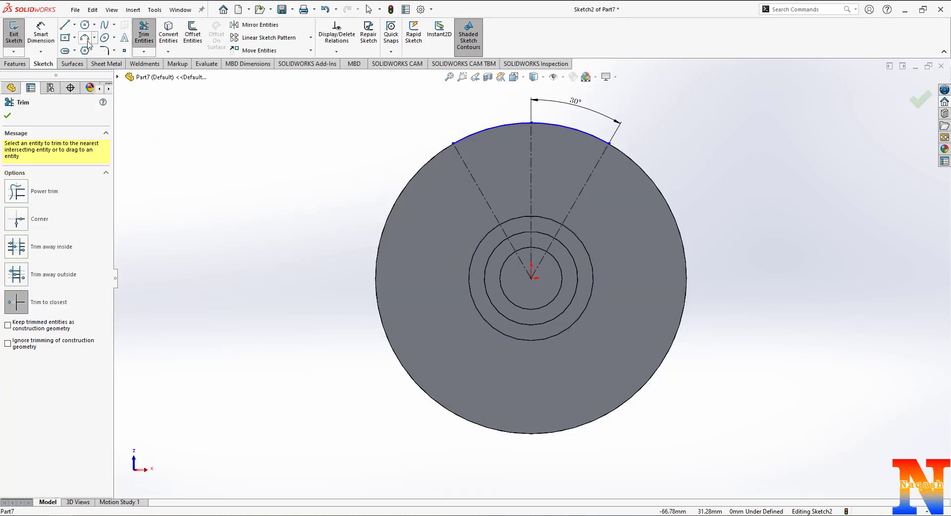
left_click(85, 38)
left_click(454, 144)
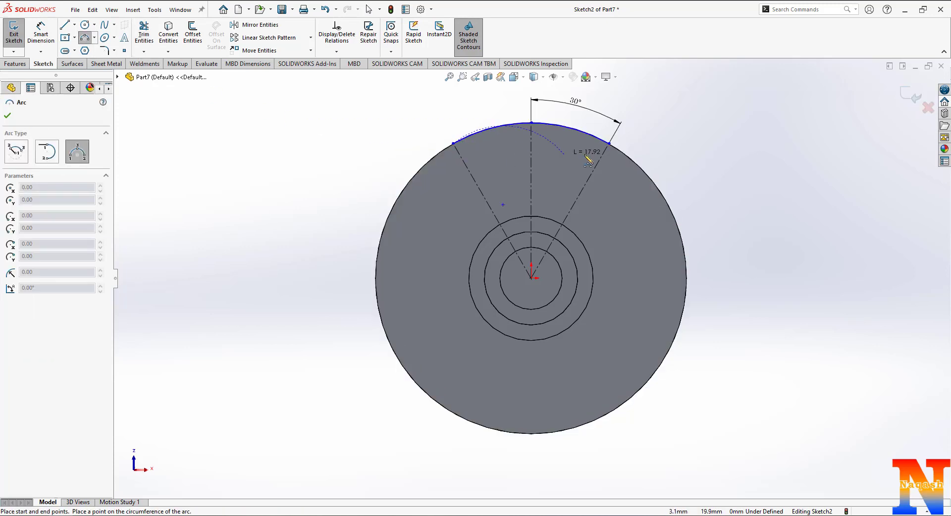
left_click(609, 144)
left_click(560, 161)
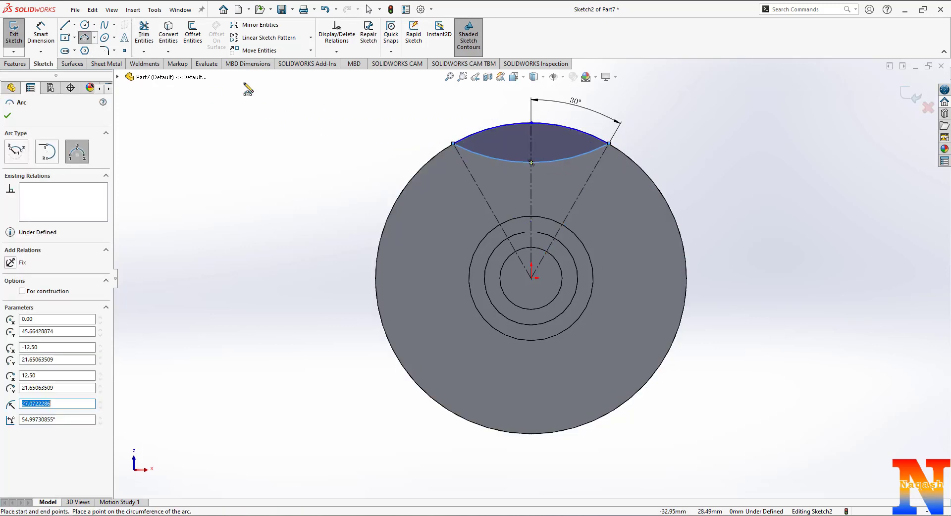
Dimension the inward-bowed arc's radius as 18 mm
left_click(40, 32)
left_click(502, 160)
scroll(503, 161, "up", 2)
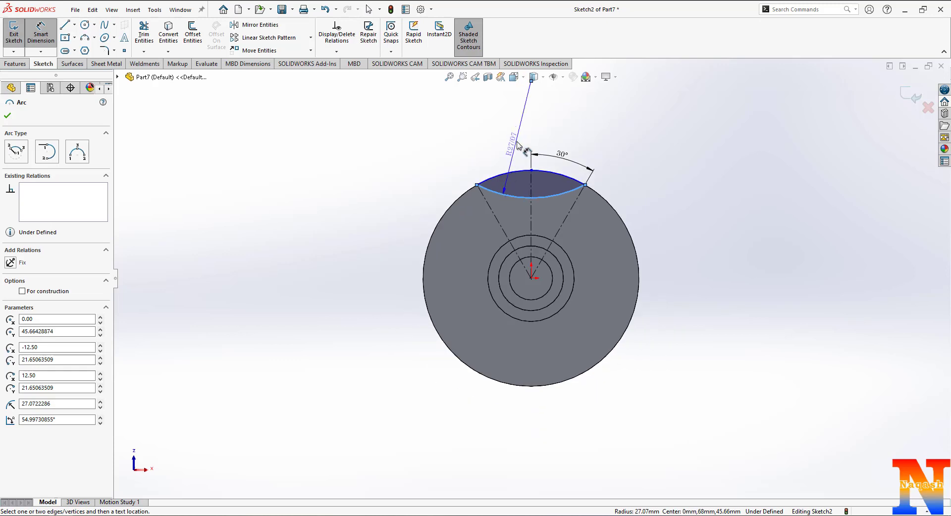
left_click(518, 141)
type("1")
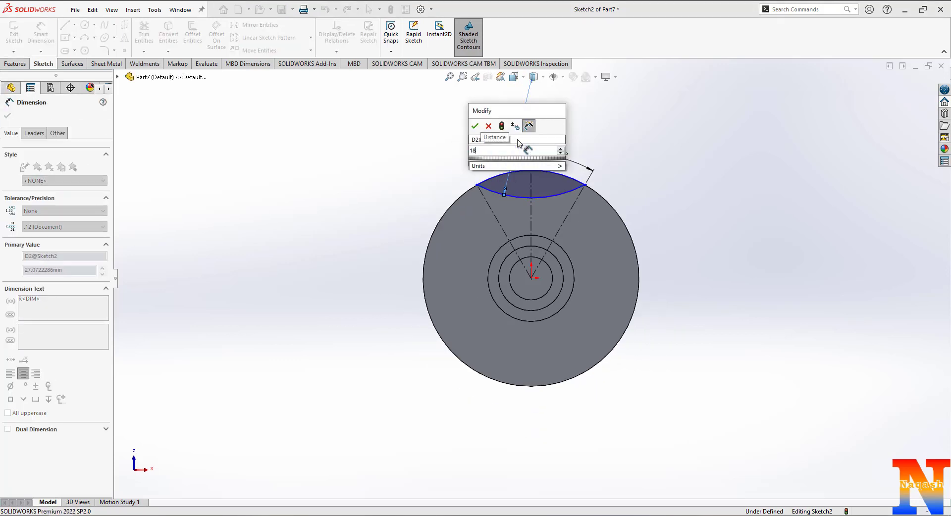
type("8")
key("Return")
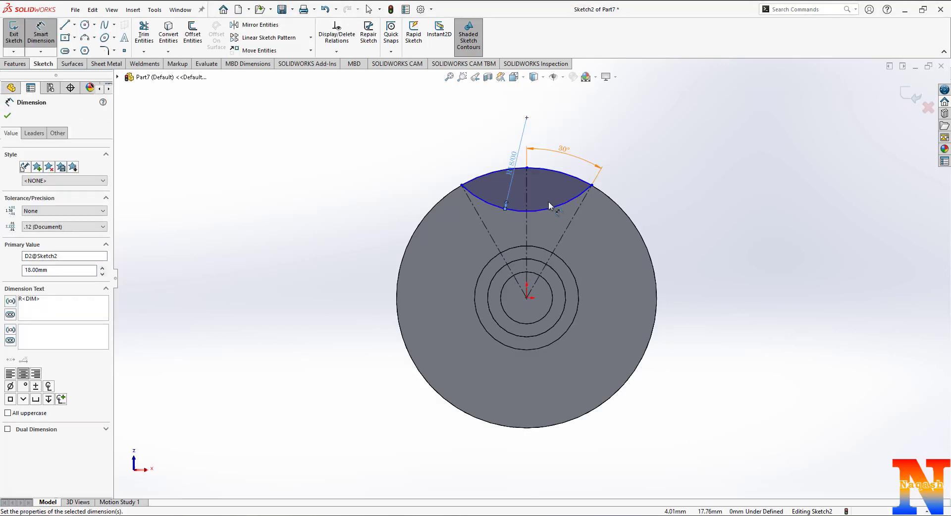
scroll(550, 198, "down", 2)
Create a circular sketch pattern of both arcs around the origin with 4 equally spaced instances over 360°
left_click(311, 39)
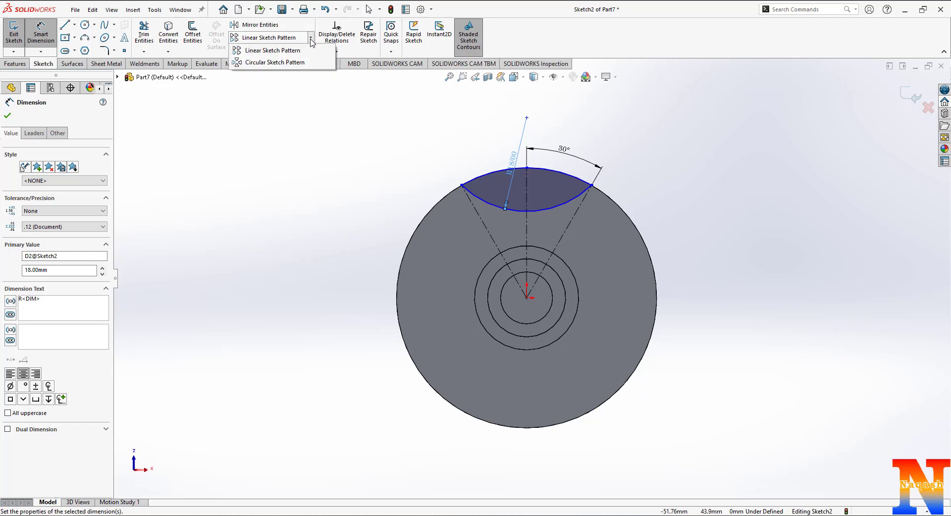
left_click(275, 63)
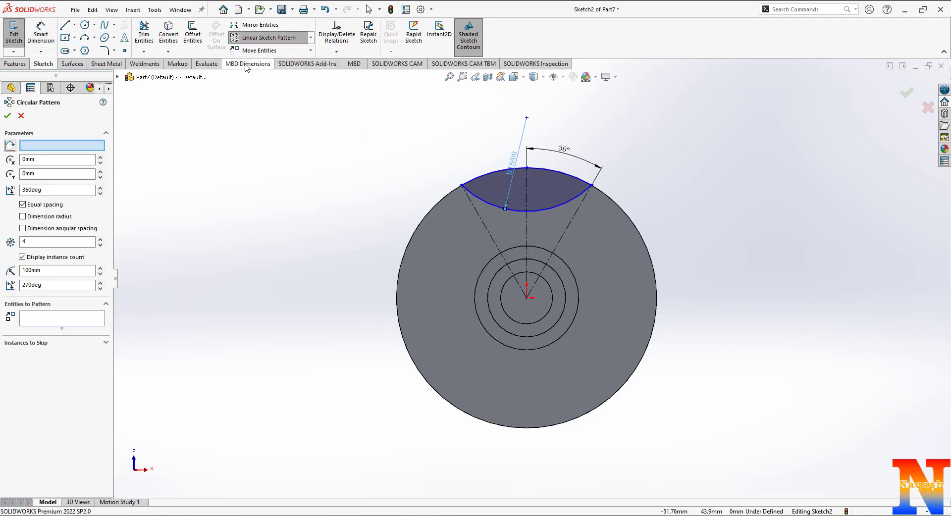
left_click(500, 186)
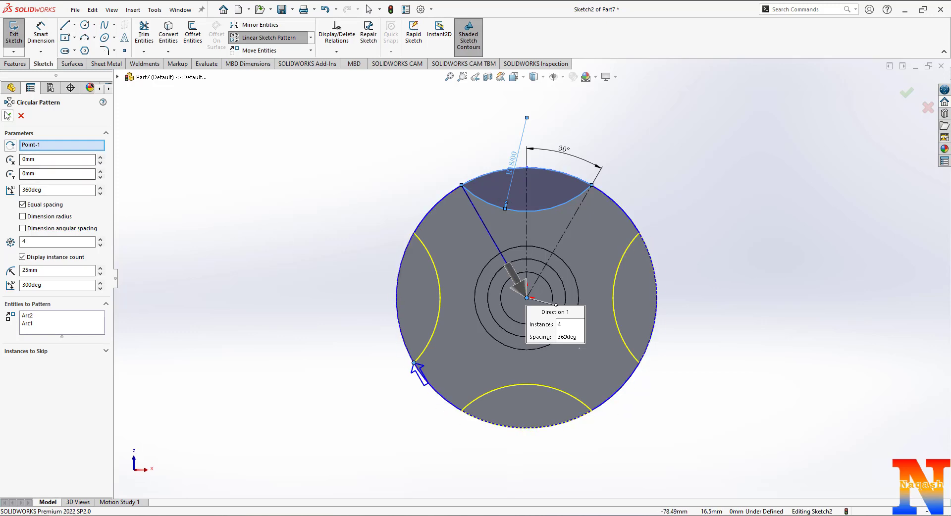
left_click(8, 116)
Cut the four lens-shaped regions out of the head with an Extruded Cut set to Up To Next
left_click(15, 64)
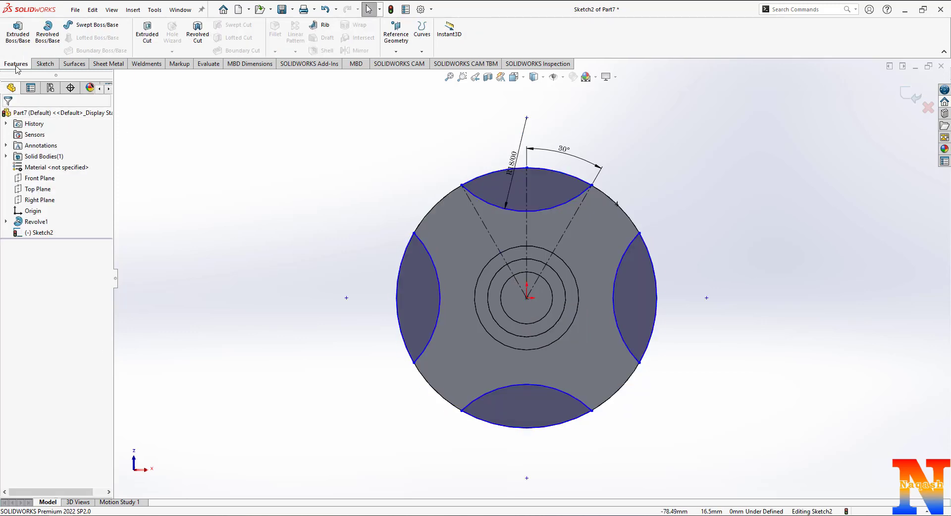
left_click(144, 33)
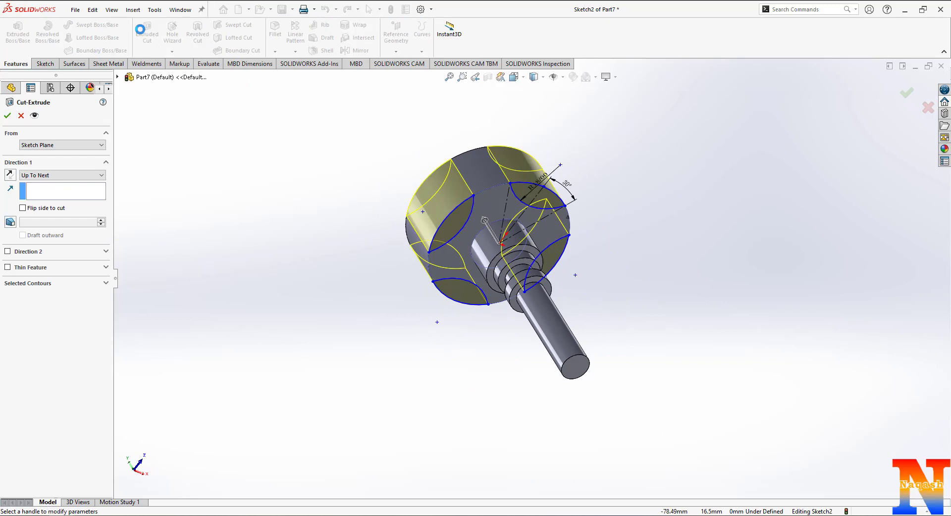
left_click(8, 116)
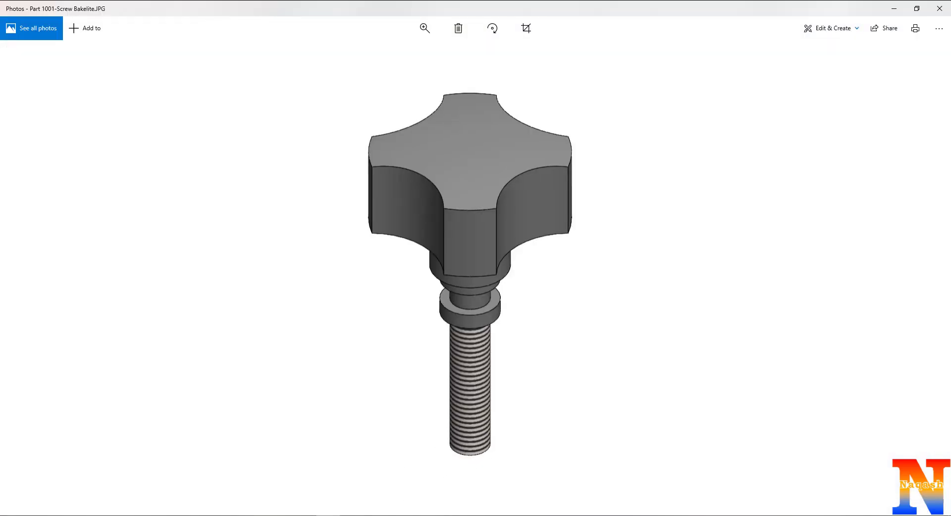
Return from the reference image to SOLIDWORKS and add an ISO Machine Threads M10 cosmetic thread, Up to Next, from the shank's free-end edge
left_click(328, 515)
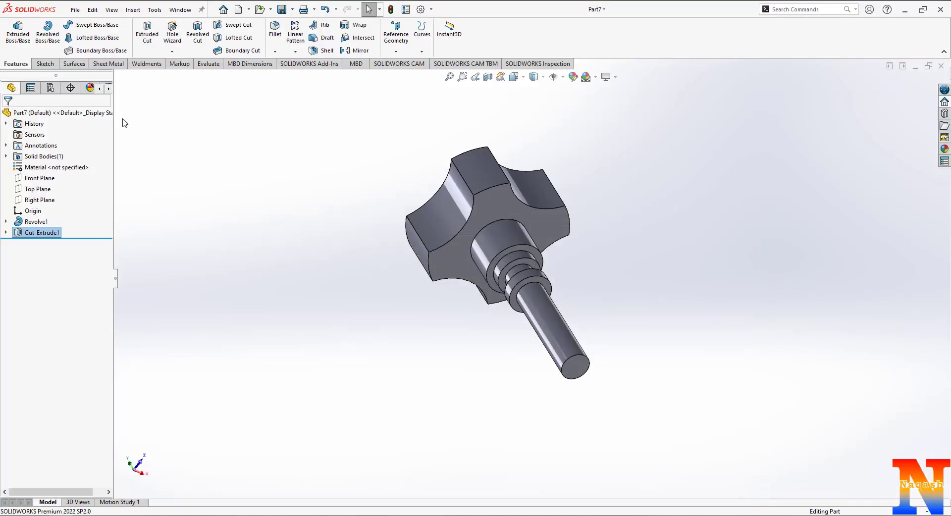
left_click(143, 12)
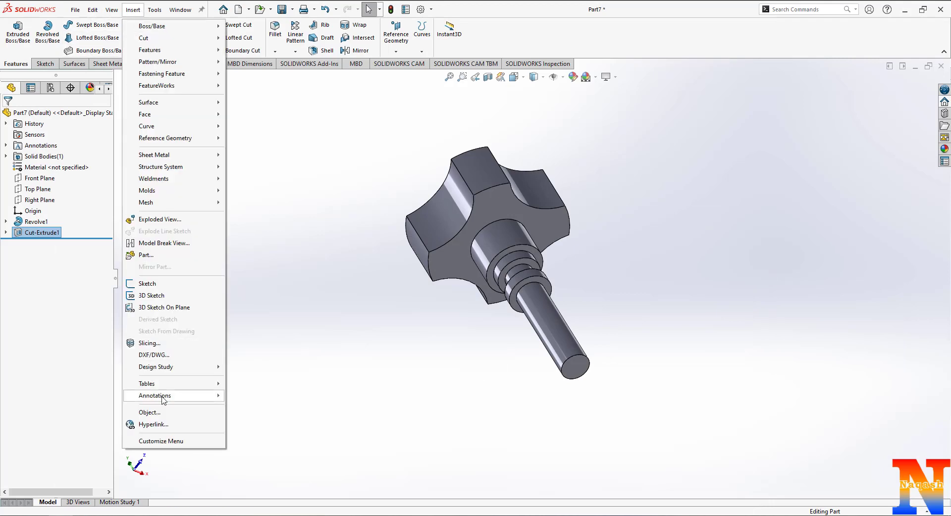
mouse_move(208, 396)
left_click(263, 351)
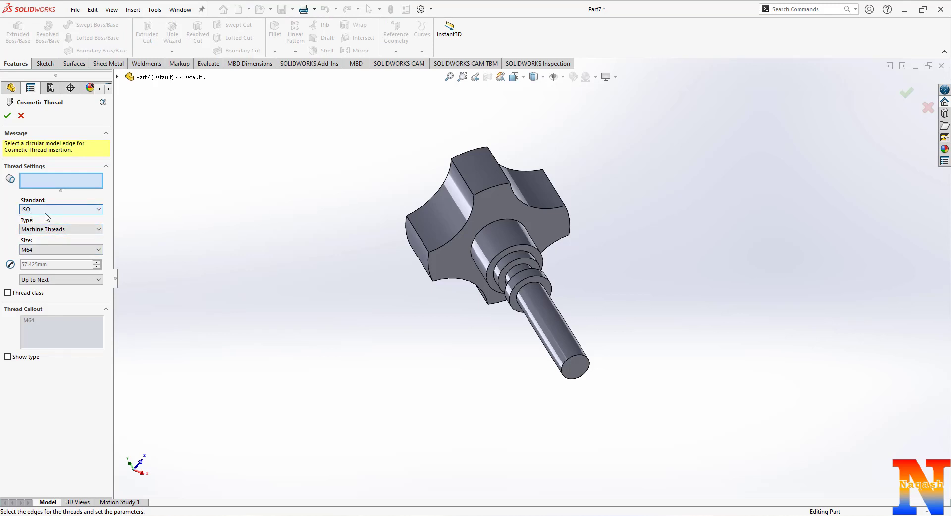
left_click(79, 236)
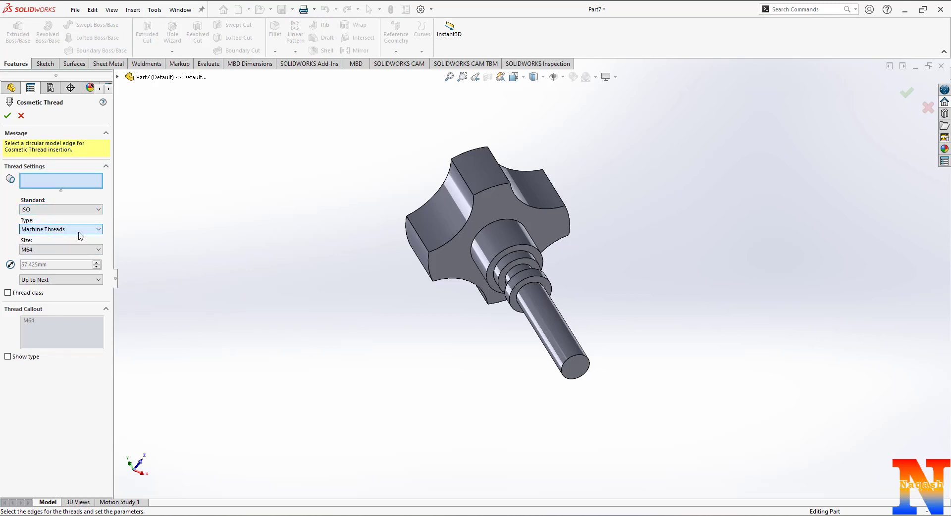
left_click(73, 250)
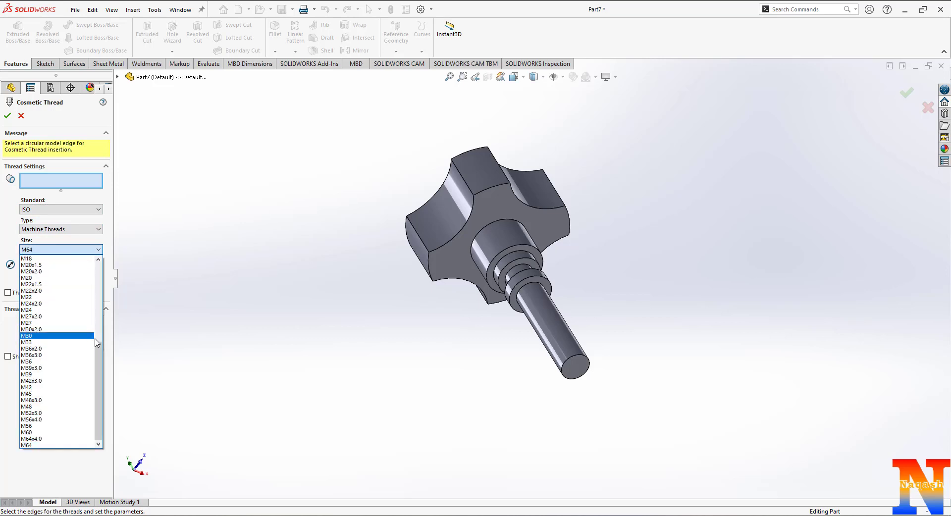
left_click_drag(98, 347, 98, 271)
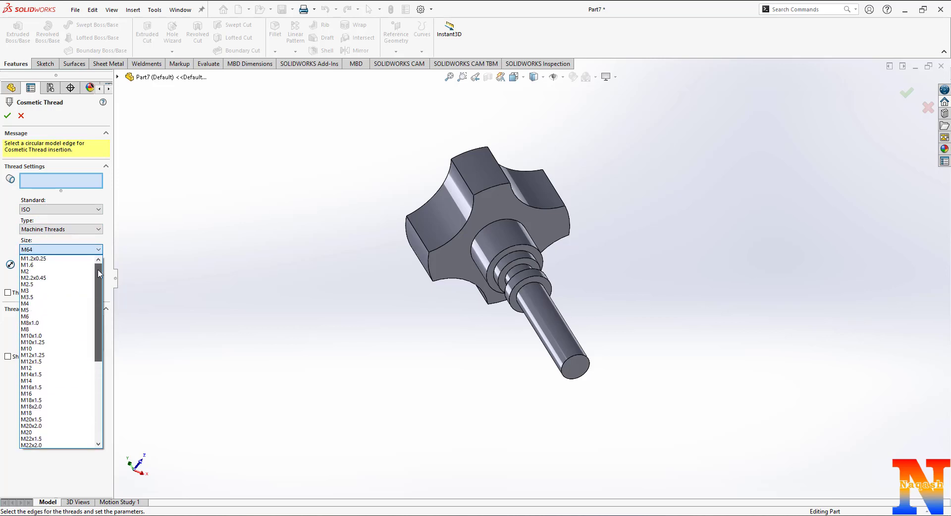
left_click(26, 344)
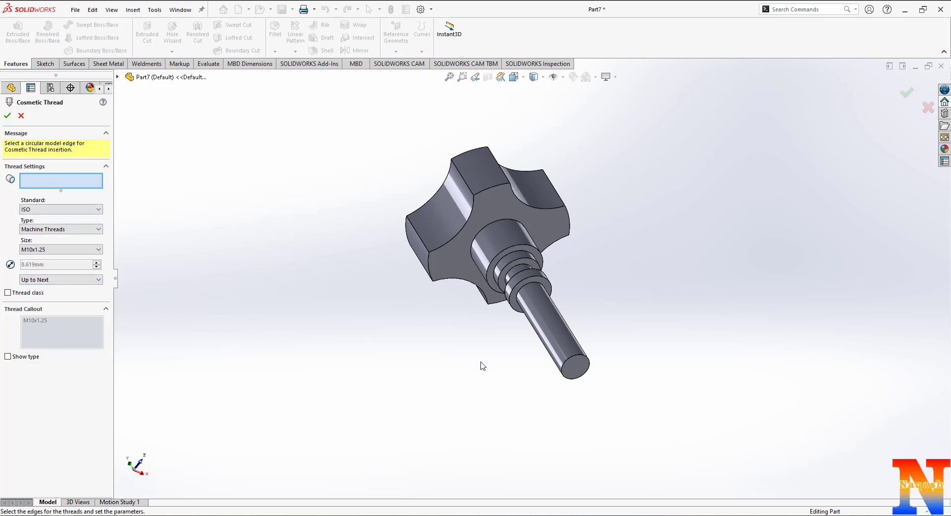
left_click(575, 360)
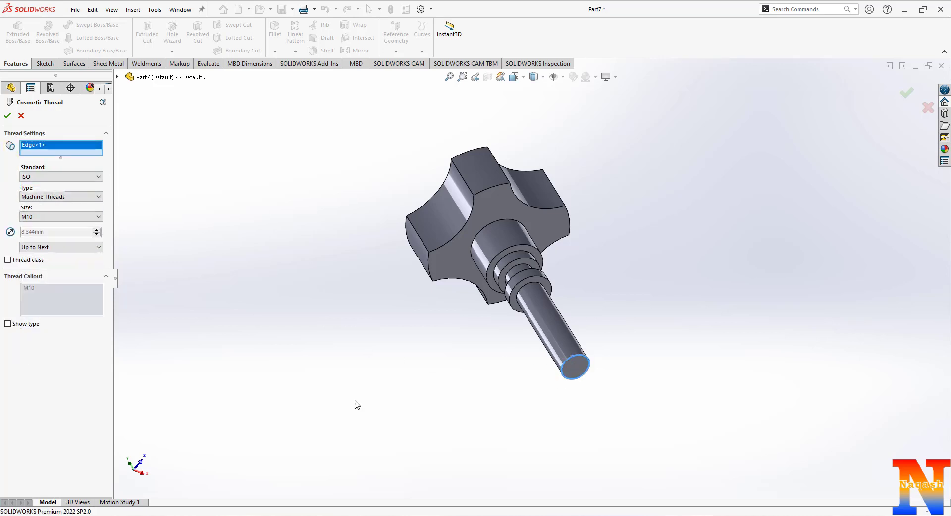
left_click(8, 116)
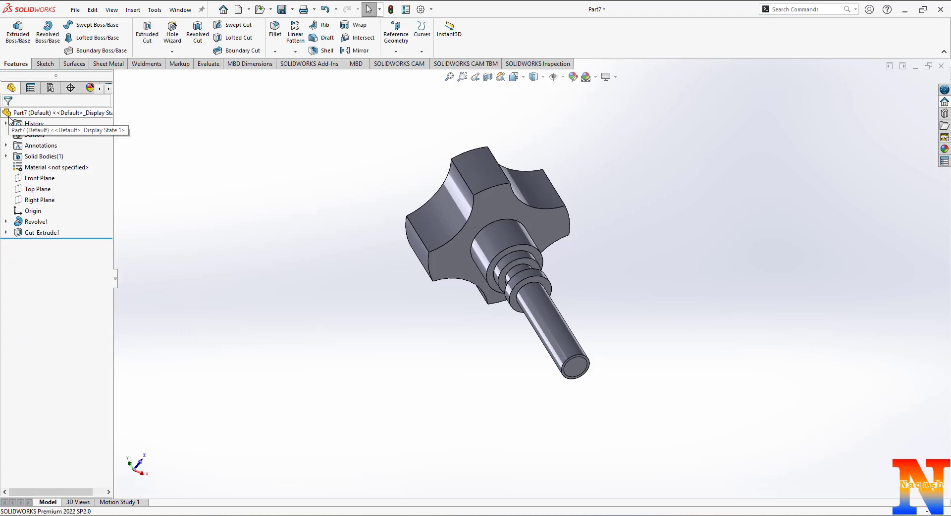
Turn on shaded cosmetic threads in the document's detailing display filter and apply the settings
middle_click_drag(453, 329, 327, 439)
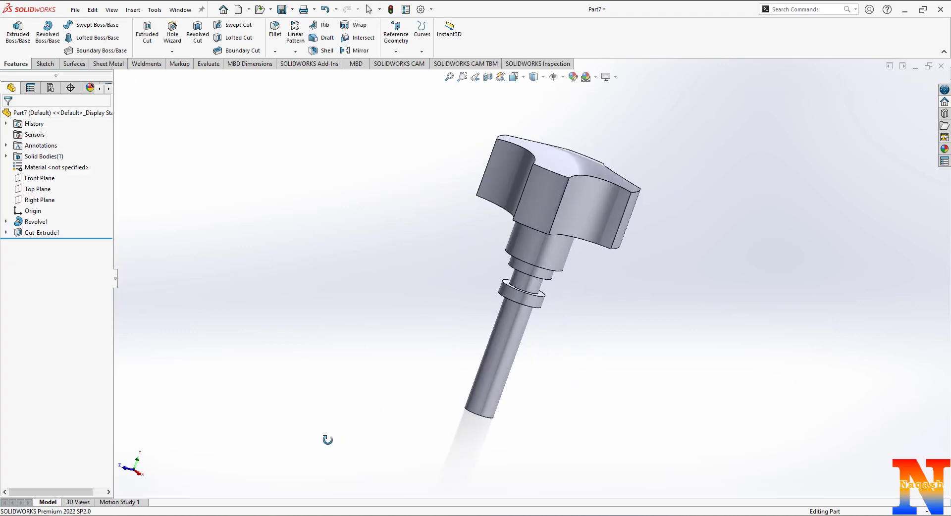
left_click(420, 9)
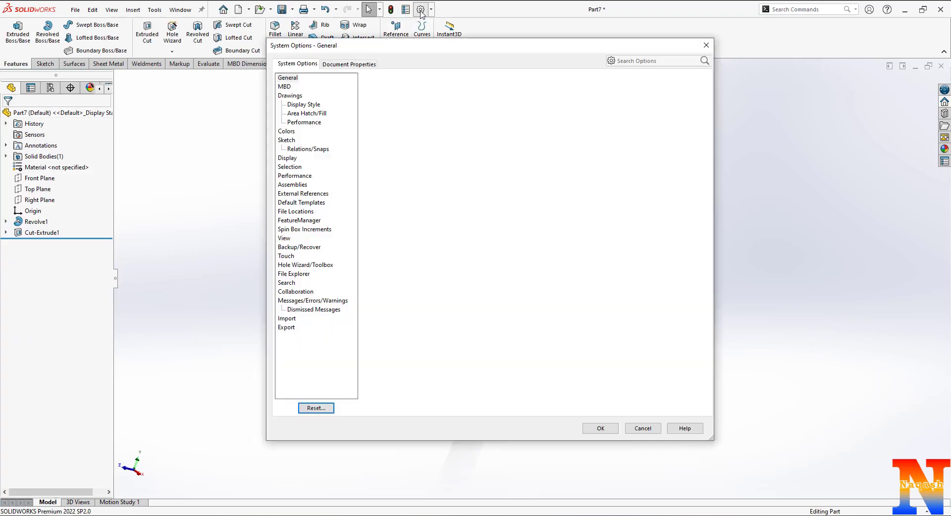
left_click(342, 65)
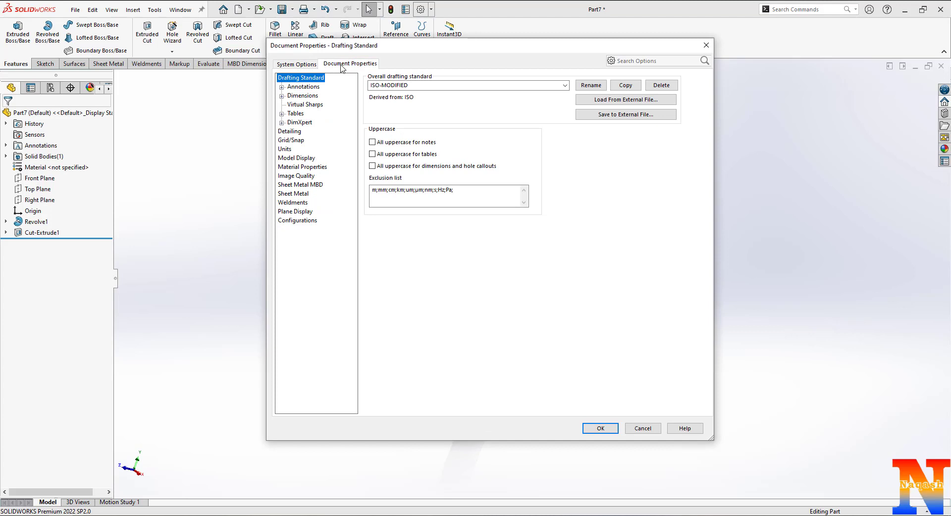
left_click(291, 132)
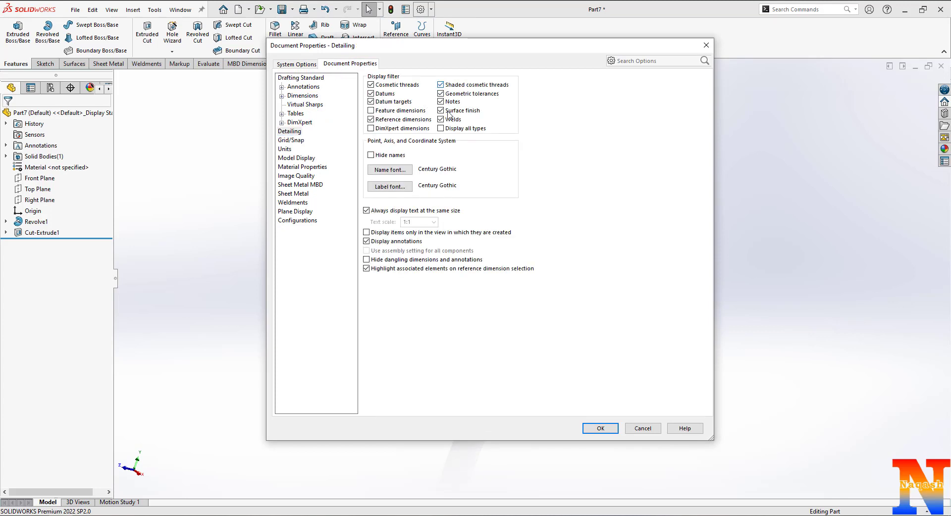
left_click(601, 429)
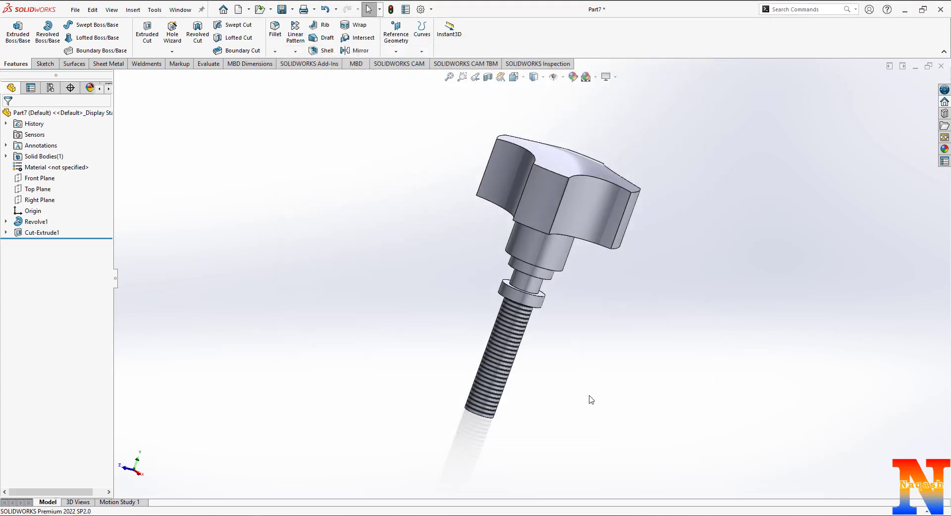
Assign the PA Type 6 material to the part
middle_click_drag(591, 399, 524, 482)
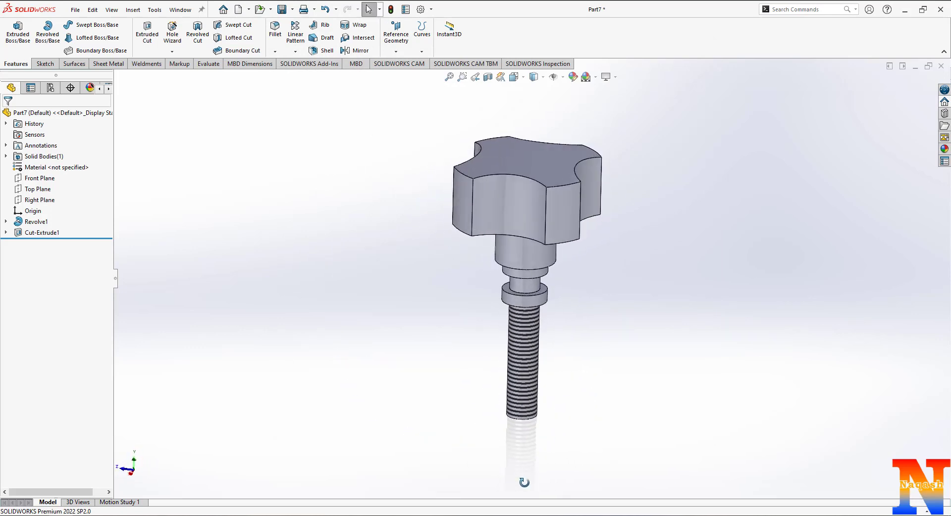
right_click(44, 167)
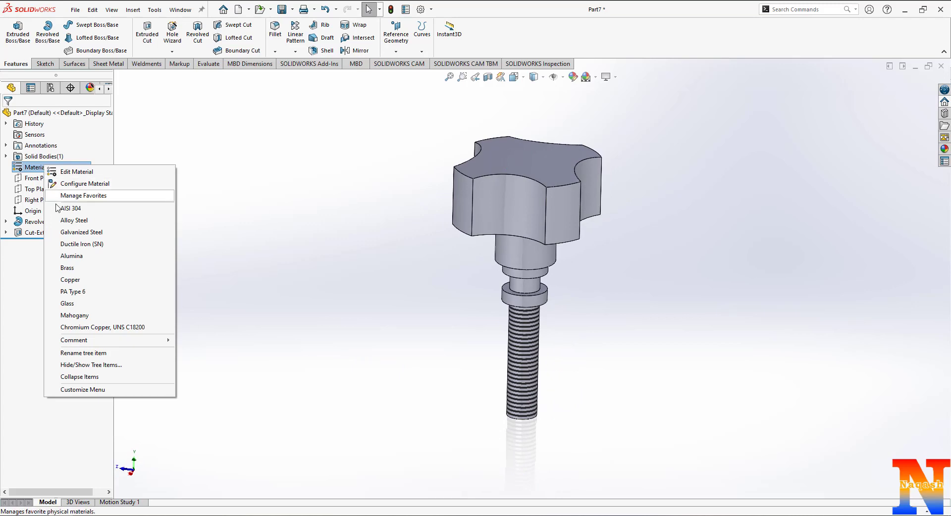
left_click(72, 292)
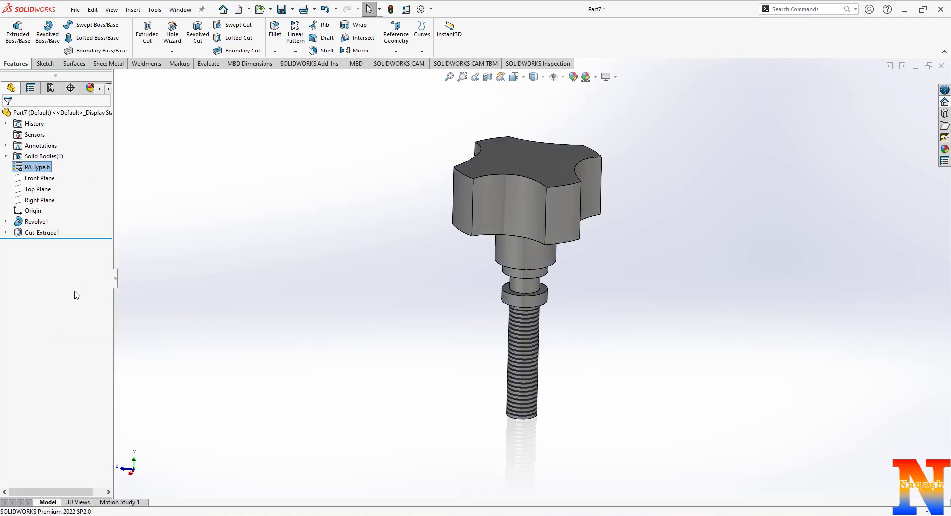
Open the part's appearance for editing and replace the whole-part selection with the shank's threaded cylindrical face
right_click(43, 113)
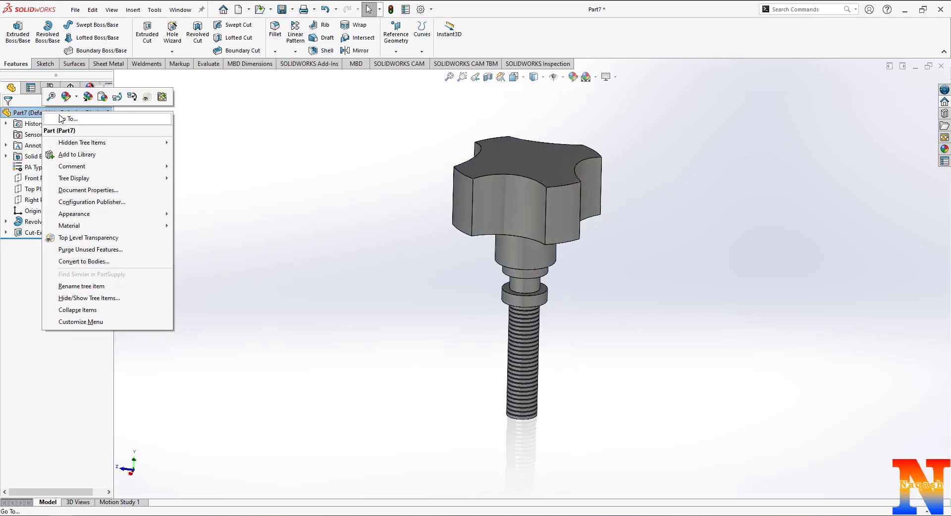
left_click(66, 97)
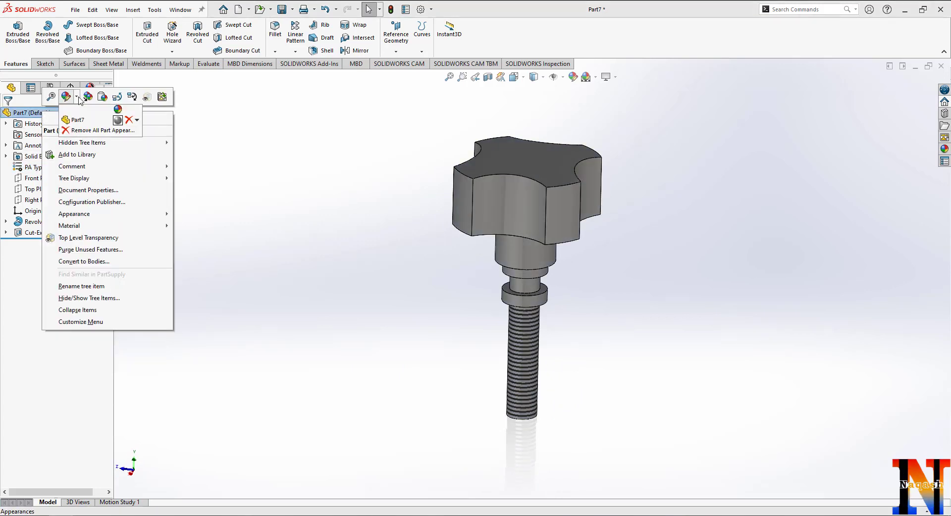
left_click(117, 122)
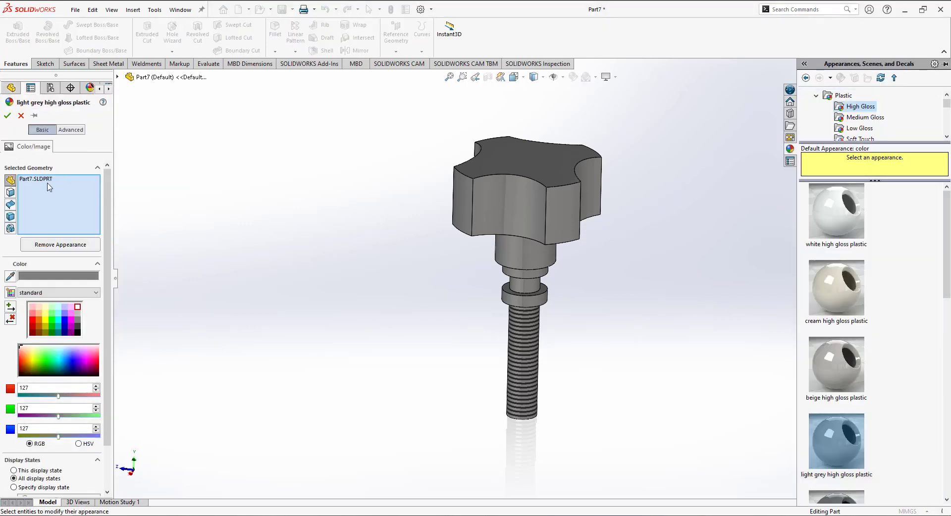
right_click(49, 187)
left_click(55, 187)
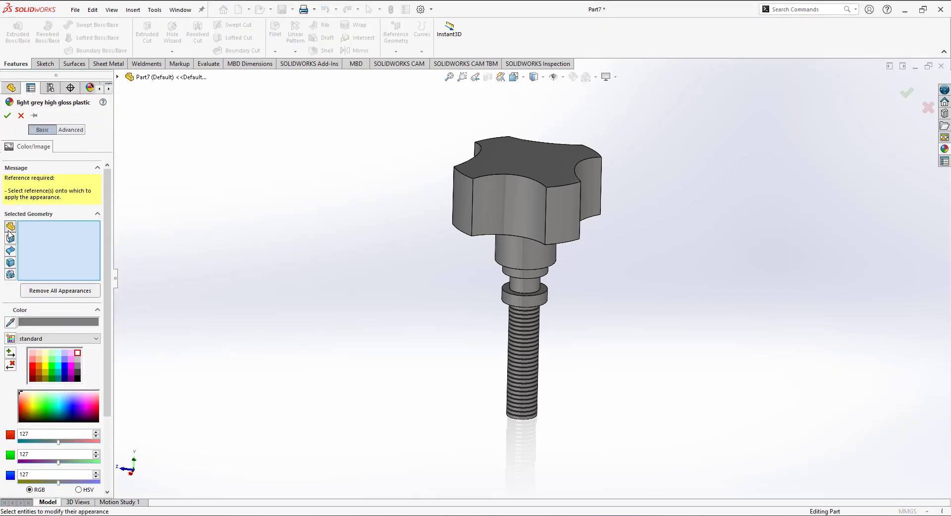
left_click(529, 365)
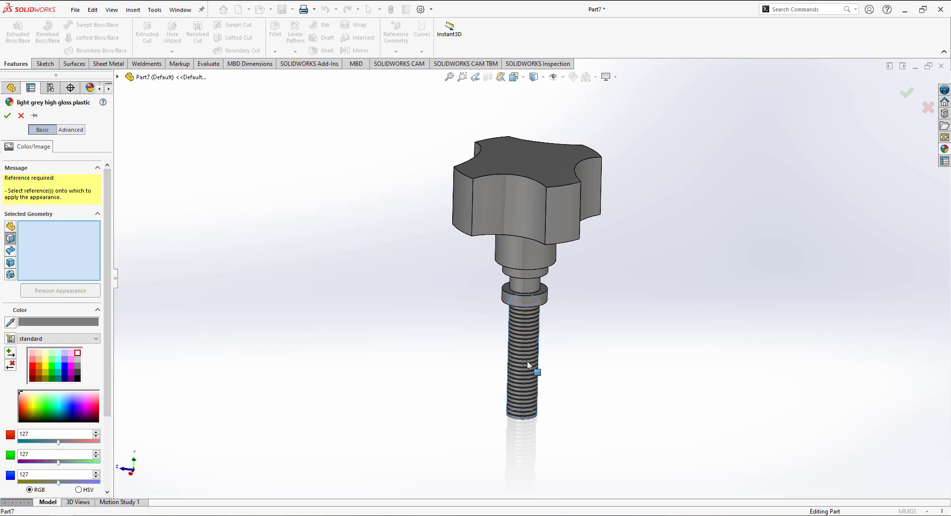
Apply the sandblasted steel appearance from the Metal library's Steel category to the selected threaded face
left_click(945, 148)
left_click(817, 95)
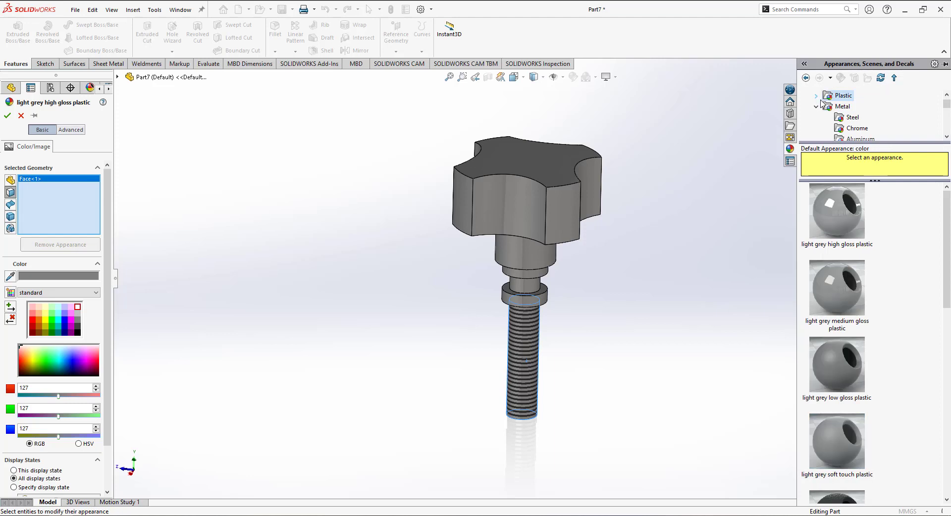
left_click(846, 118)
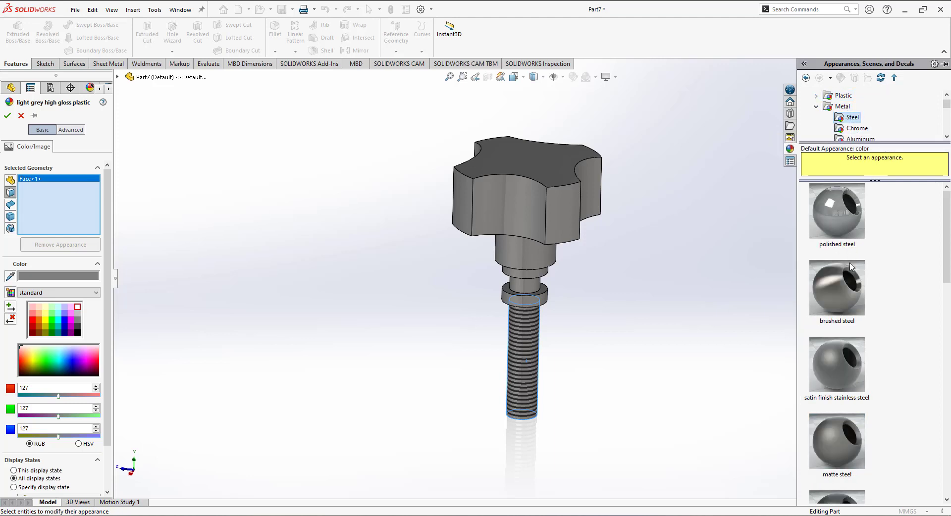
scroll(844, 446, "down", 2)
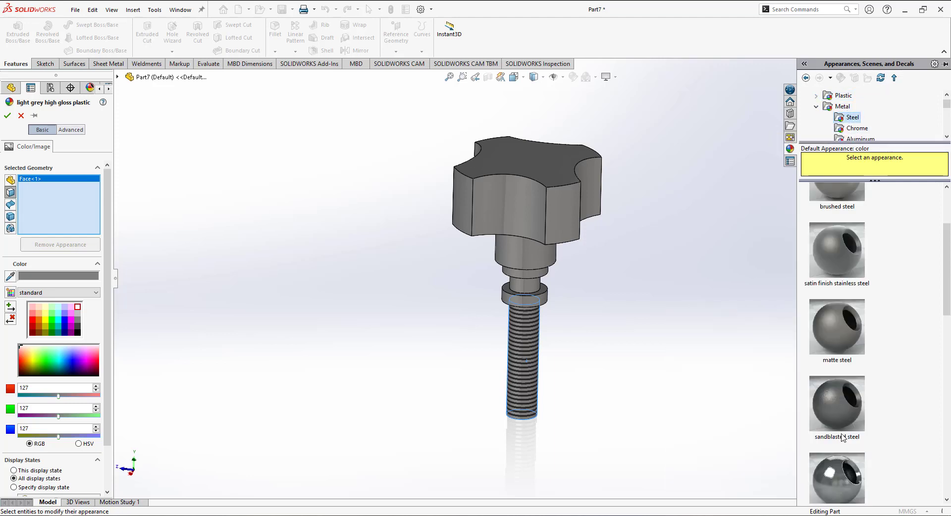
left_click(842, 409)
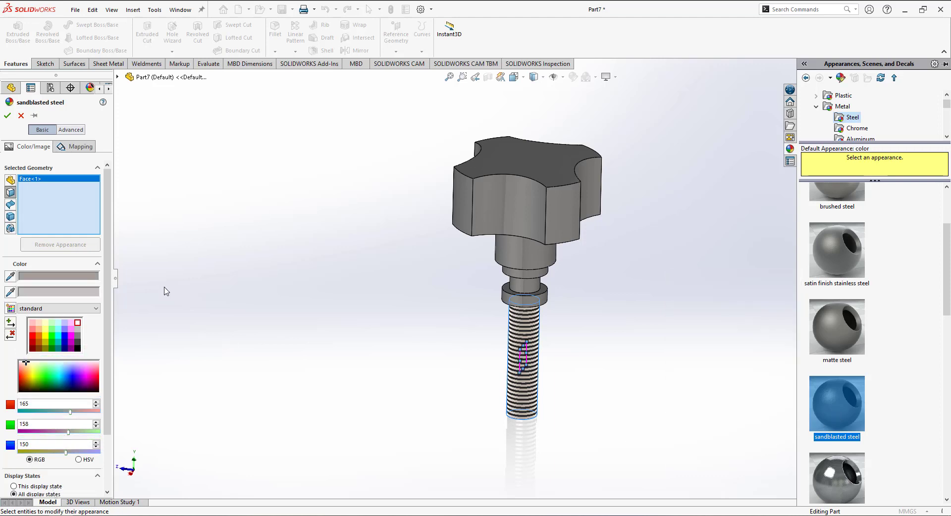
left_click(7, 115)
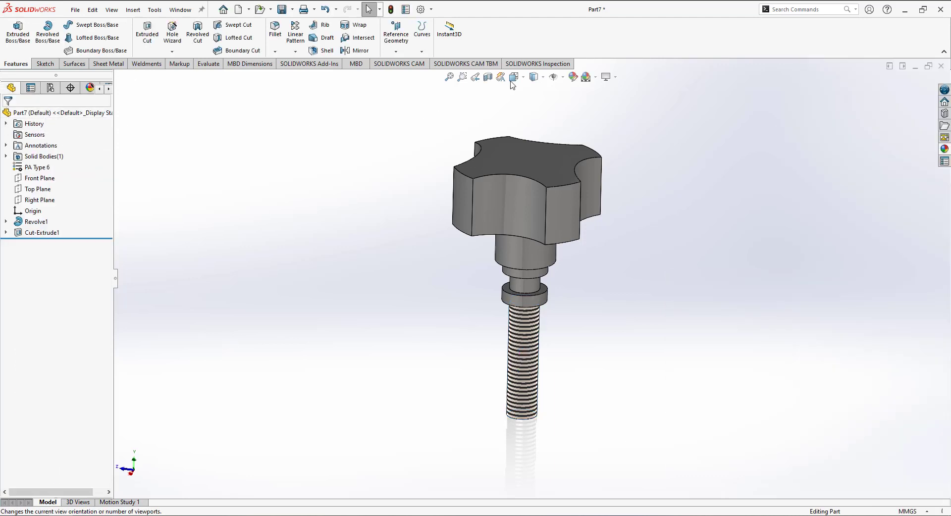
Orient the finished screw to the isometric view
left_click(514, 77)
left_click(579, 105)
left_click(591, 117)
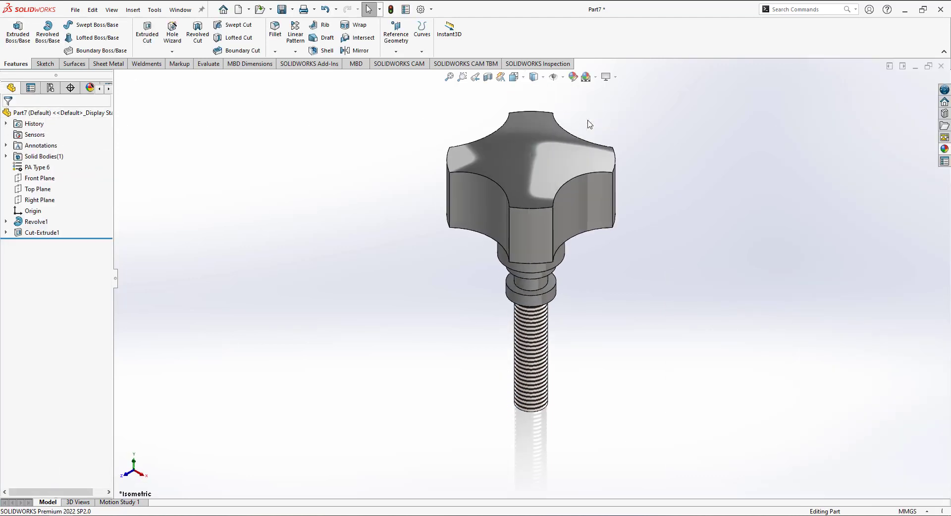